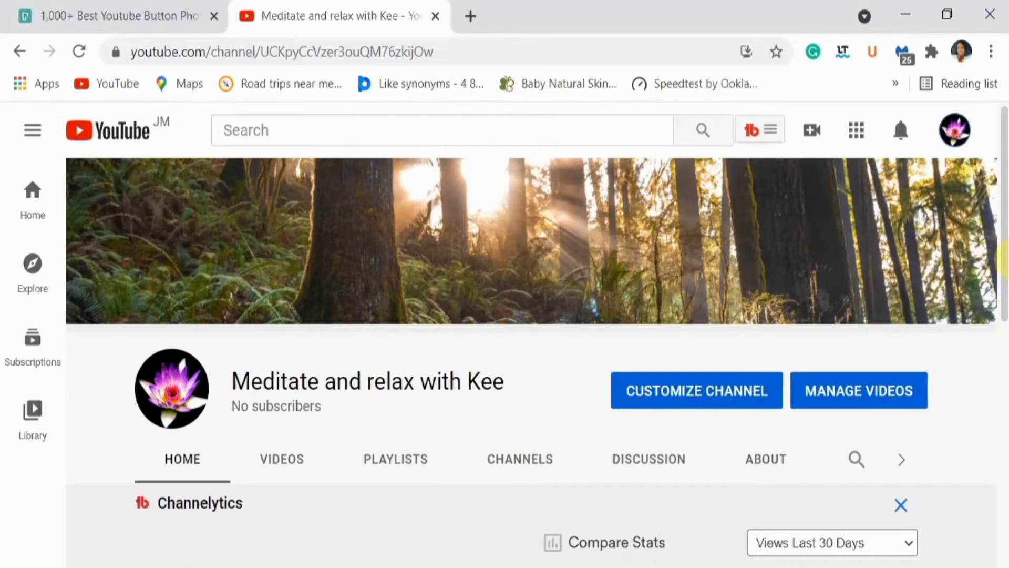
left_click_drag(1004, 263, 1004, 513)
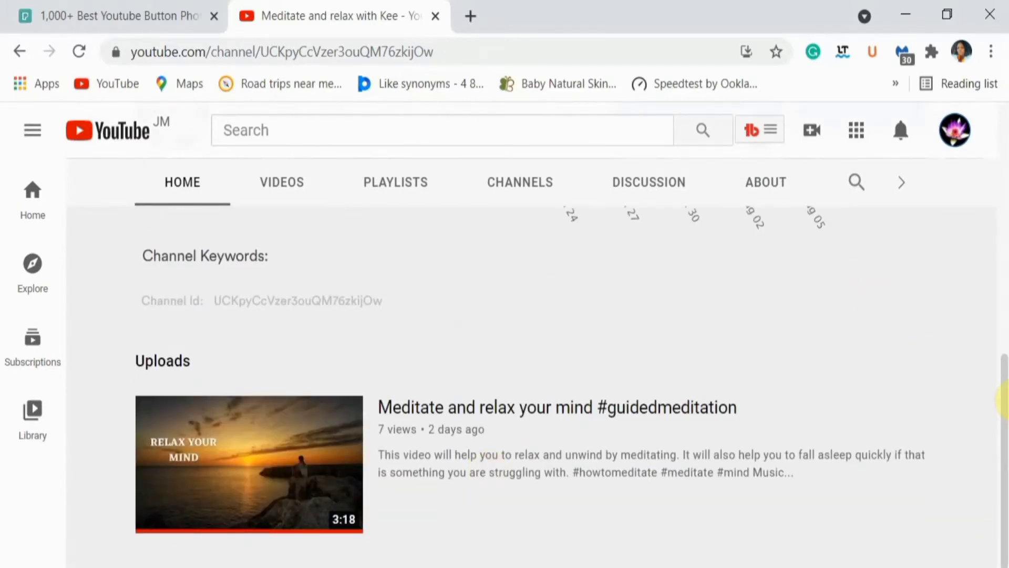
left_click_drag(1004, 399, 1003, 266)
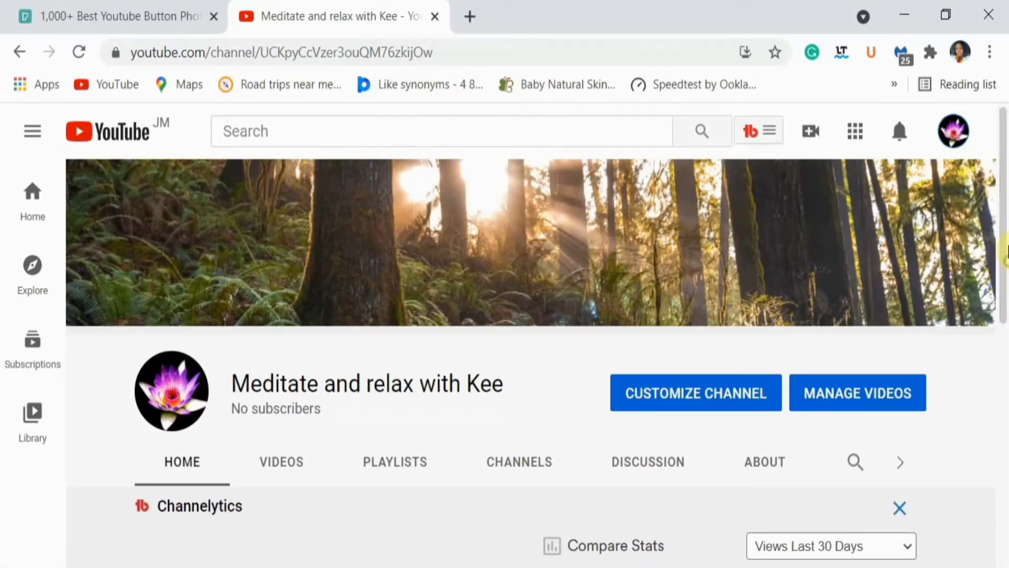
left_click_drag(1005, 263, 993, 544)
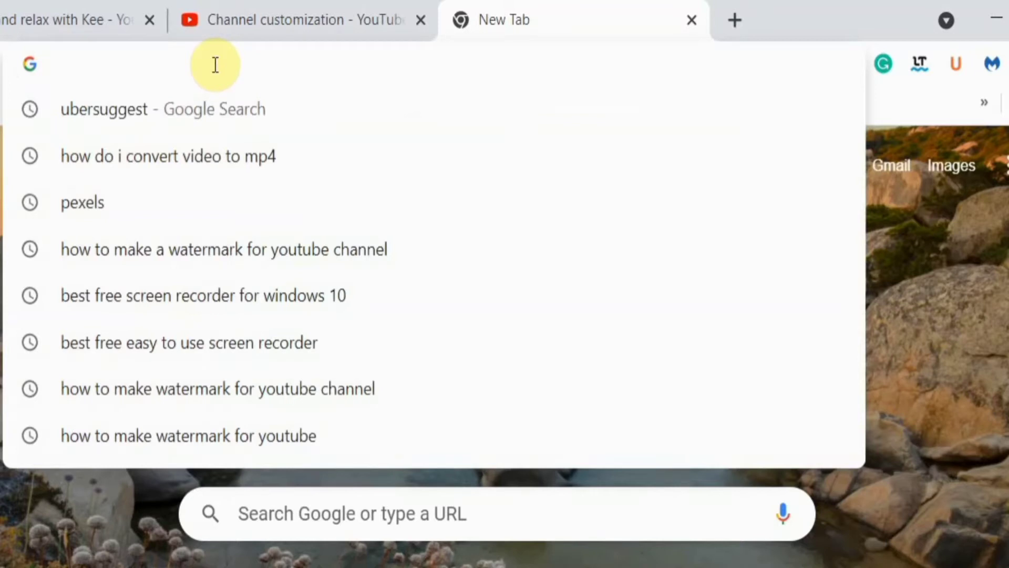
Open the Snappa website in the new browser tab and log in to the account
type("s")
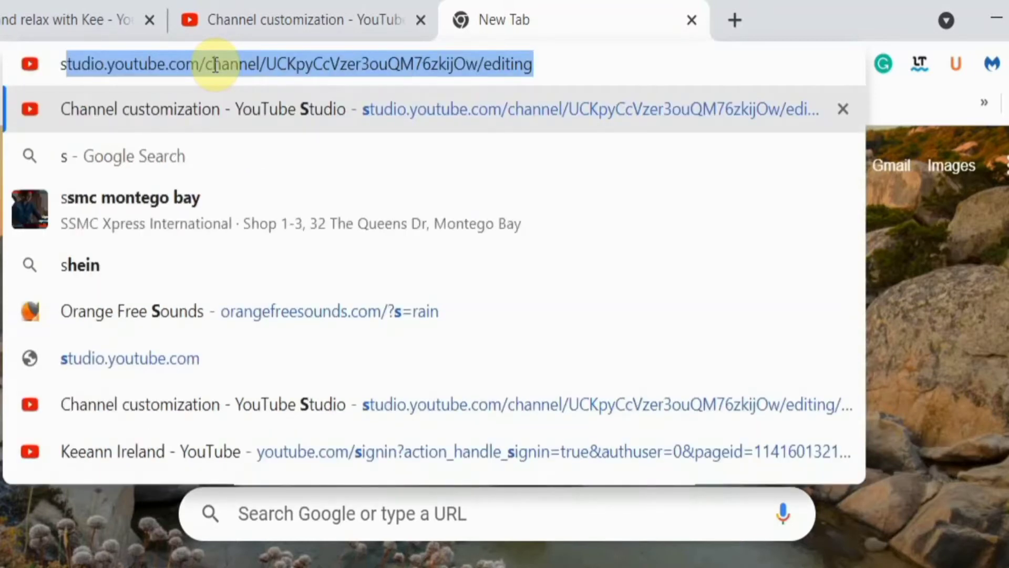
key("BackSpace")
key("BackSpace")
type("sn")
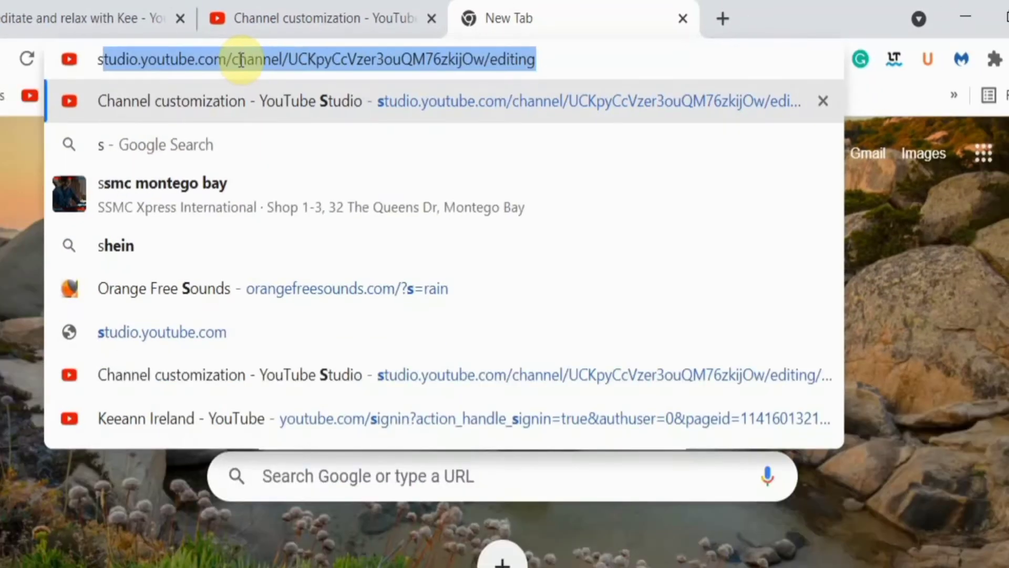
type("a")
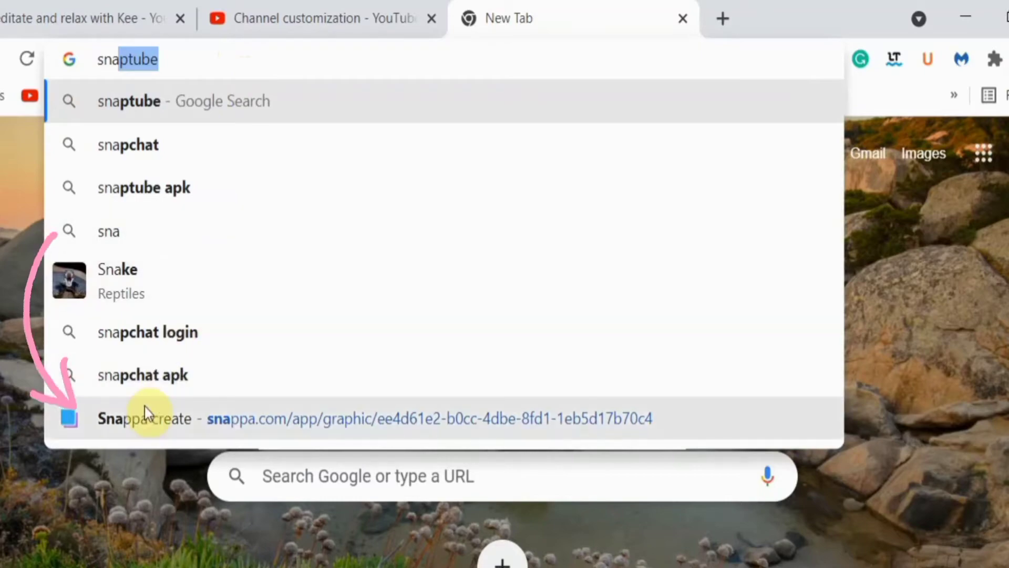
left_click(202, 423)
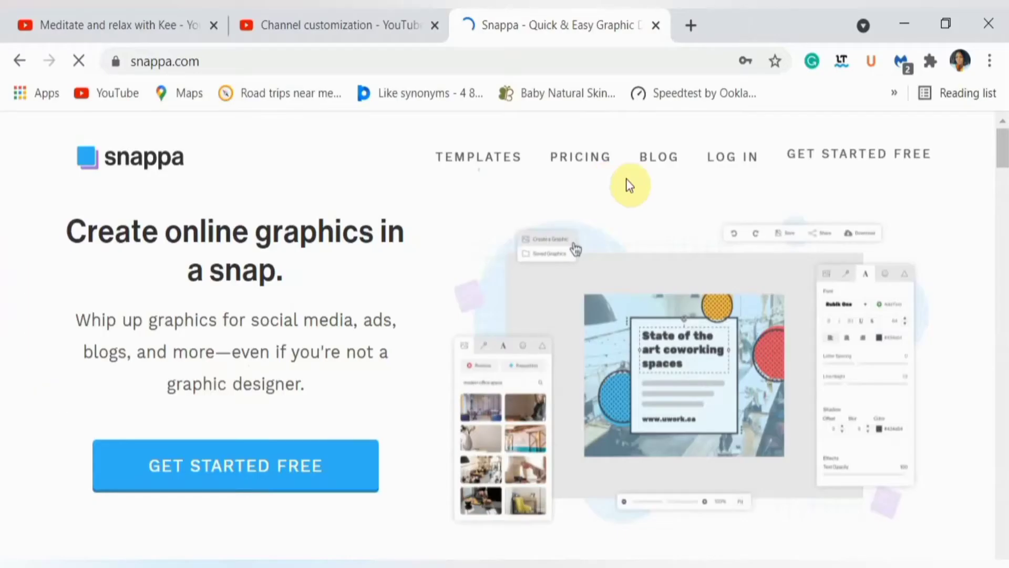
left_click(733, 158)
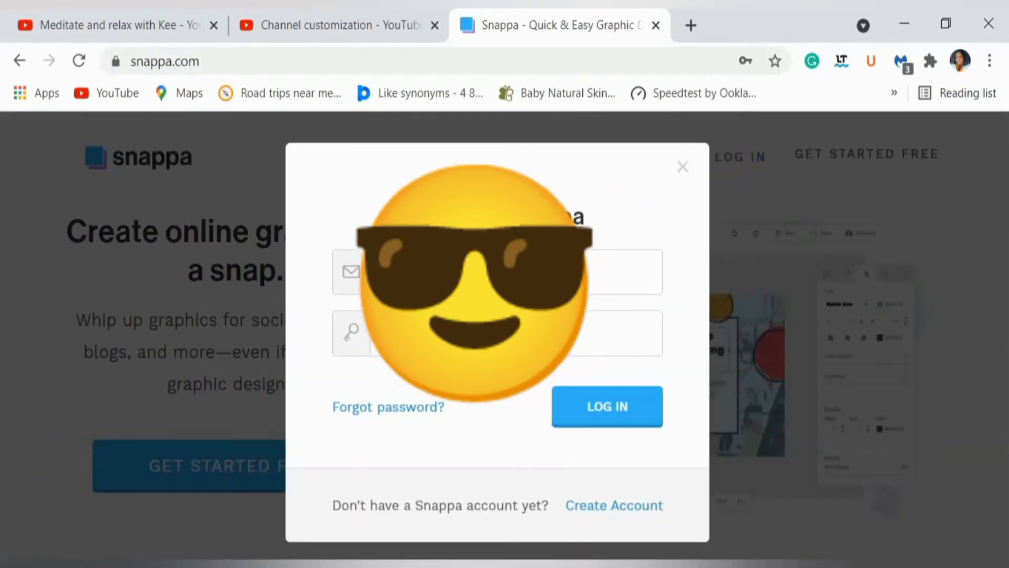
left_click(609, 404)
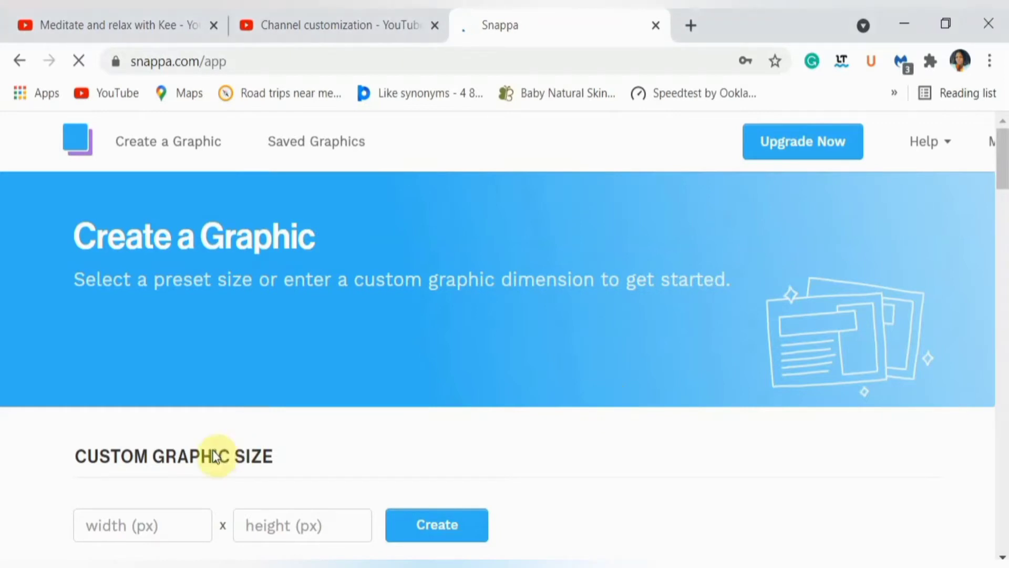
Create a custom-size graphic 150 px wide and 150 px high
left_click(121, 523)
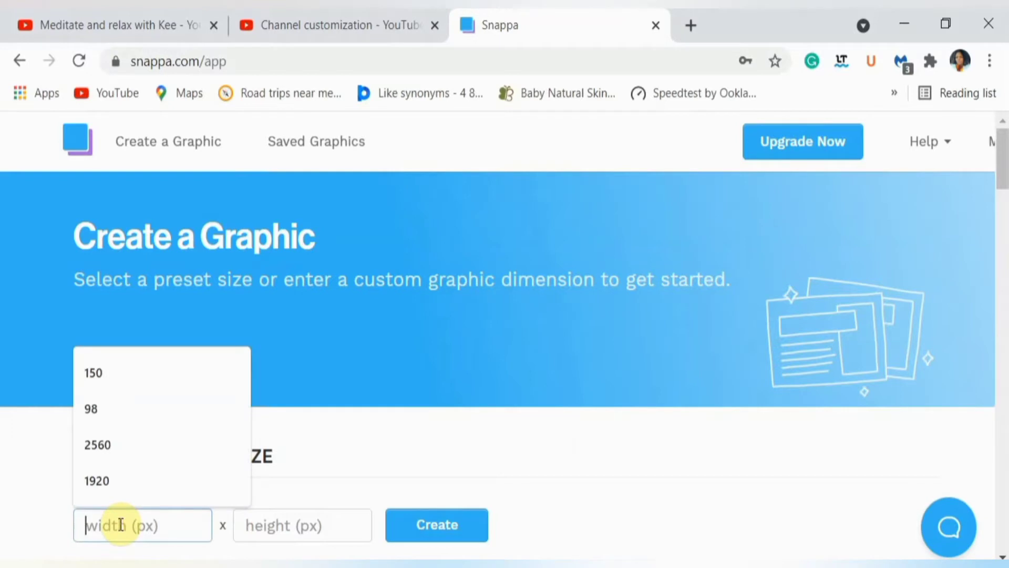
type("15")
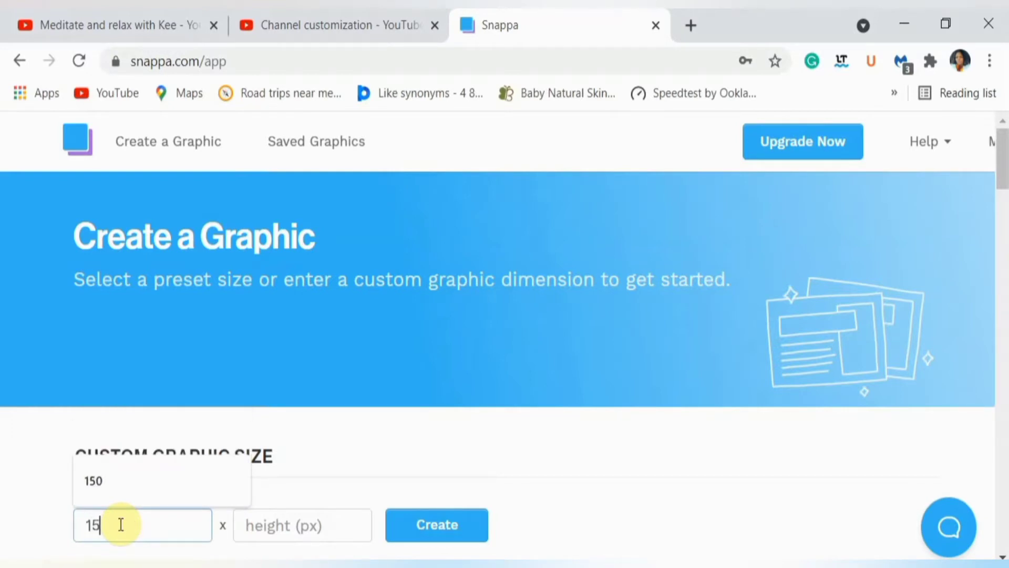
type("0")
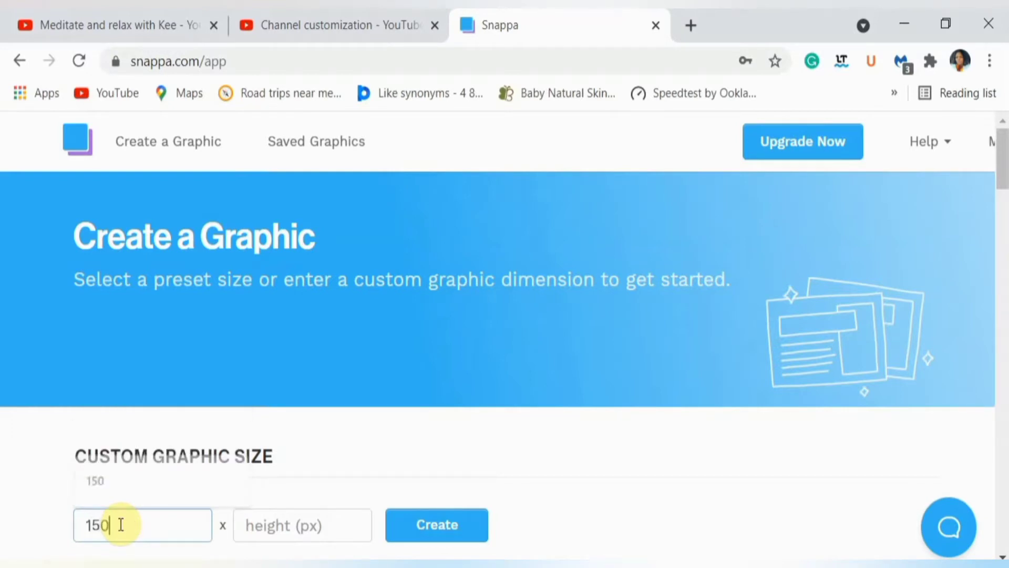
left_click(258, 522)
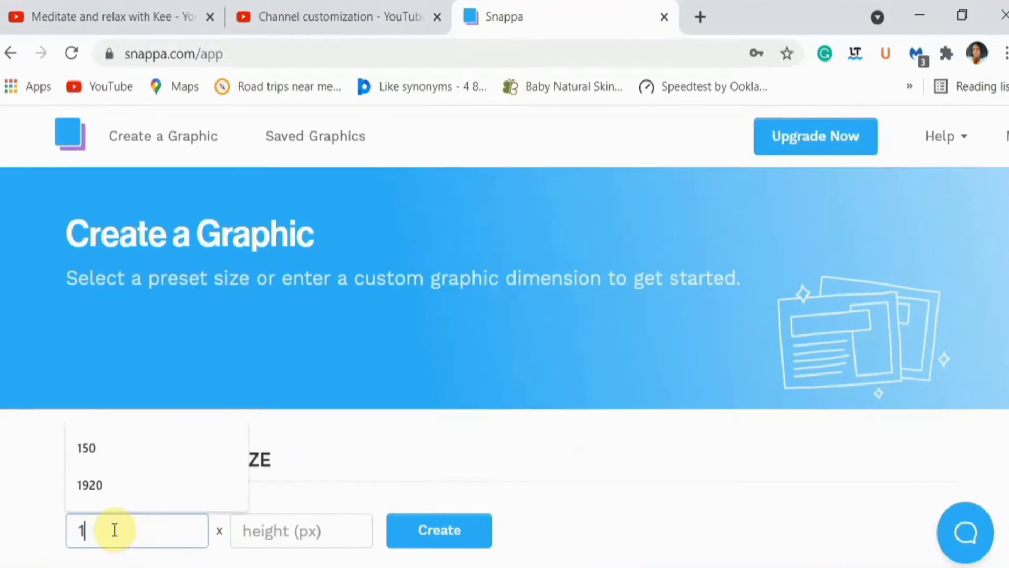
type("5")
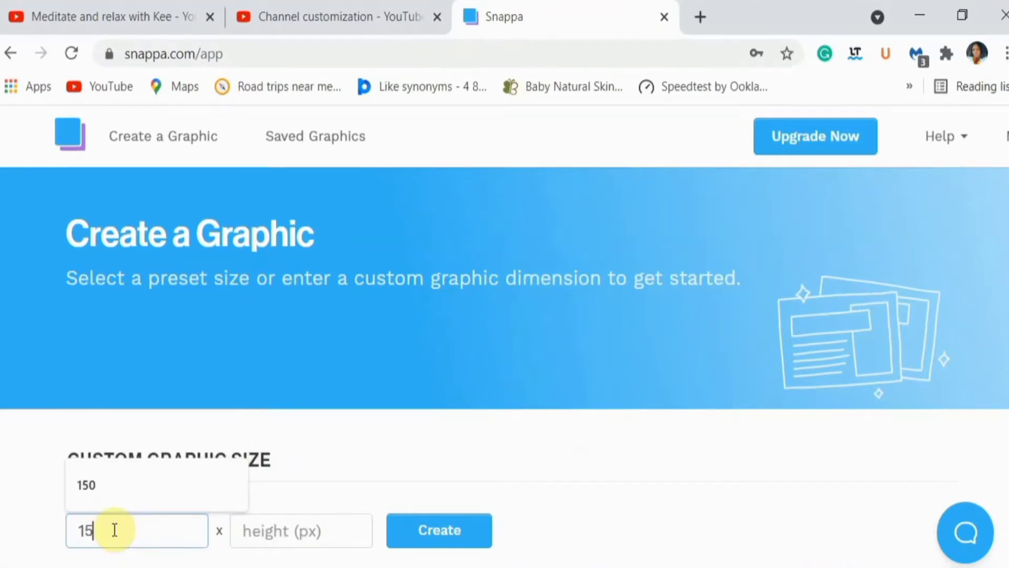
type("0")
left_click(264, 529)
type("1")
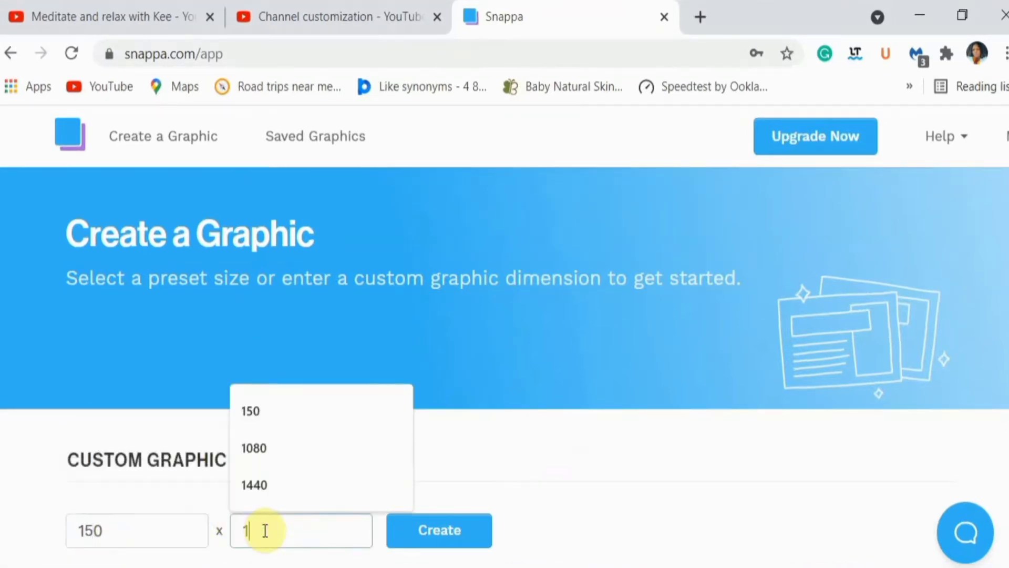
type("50")
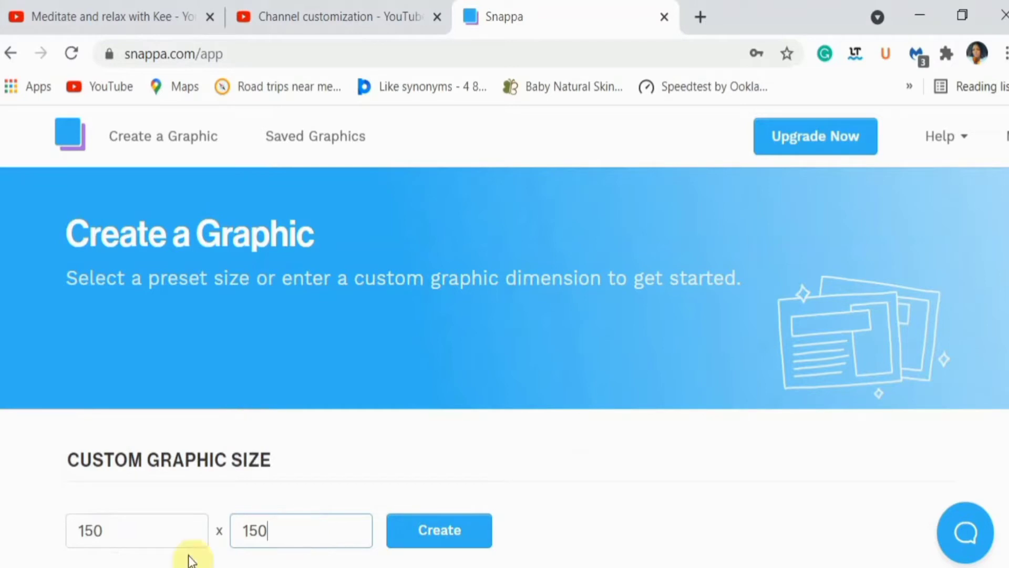
double_click(104, 530)
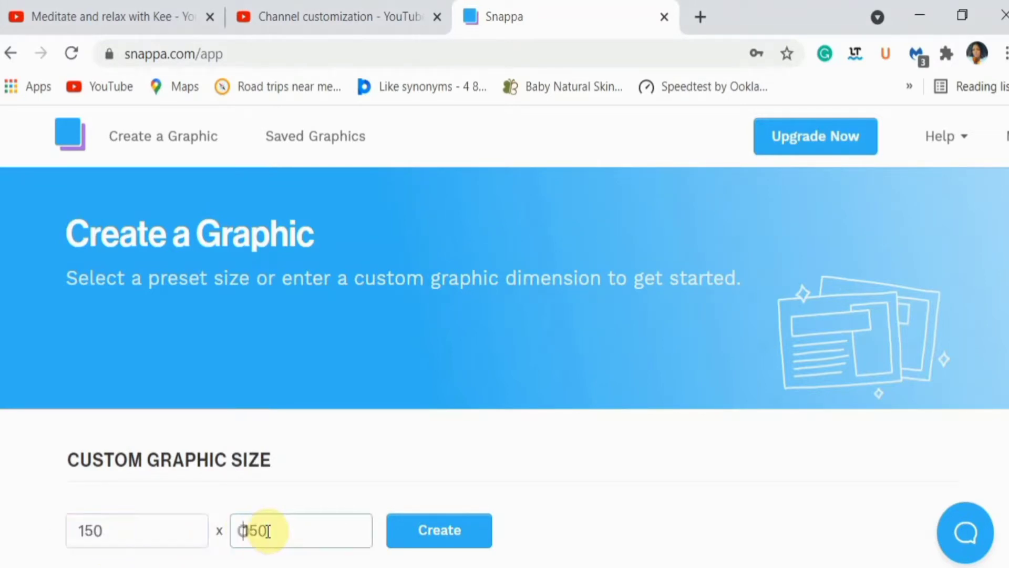
double_click(259, 530)
left_click(292, 530)
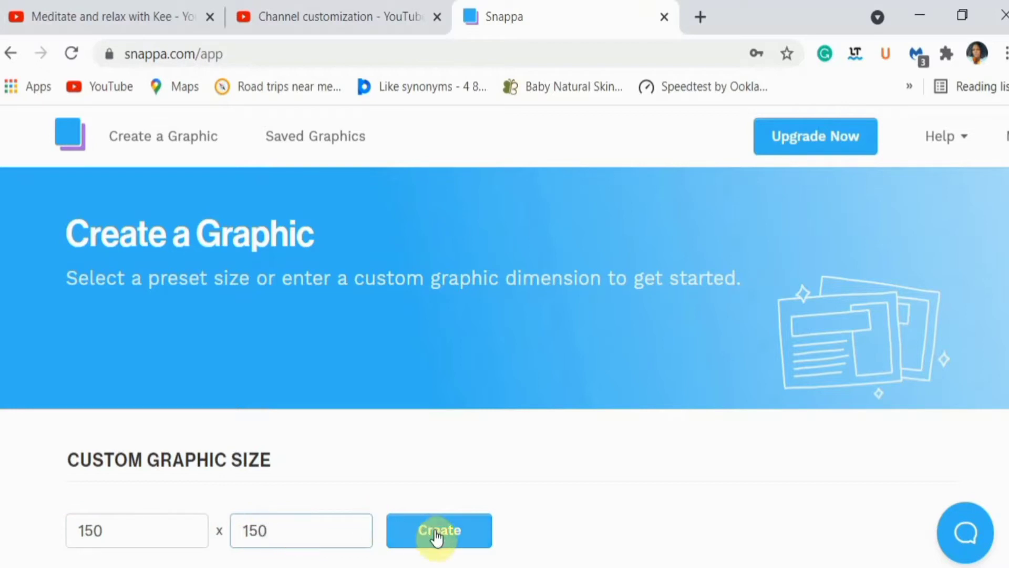
left_click(436, 530)
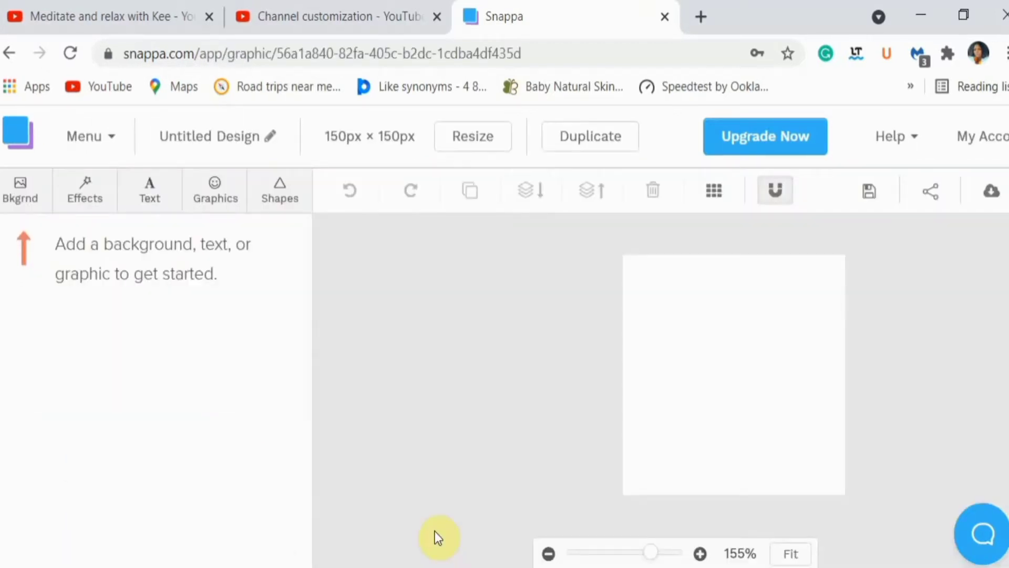
Fill the graphic's background with the popular red color #d8334a
left_click(14, 195)
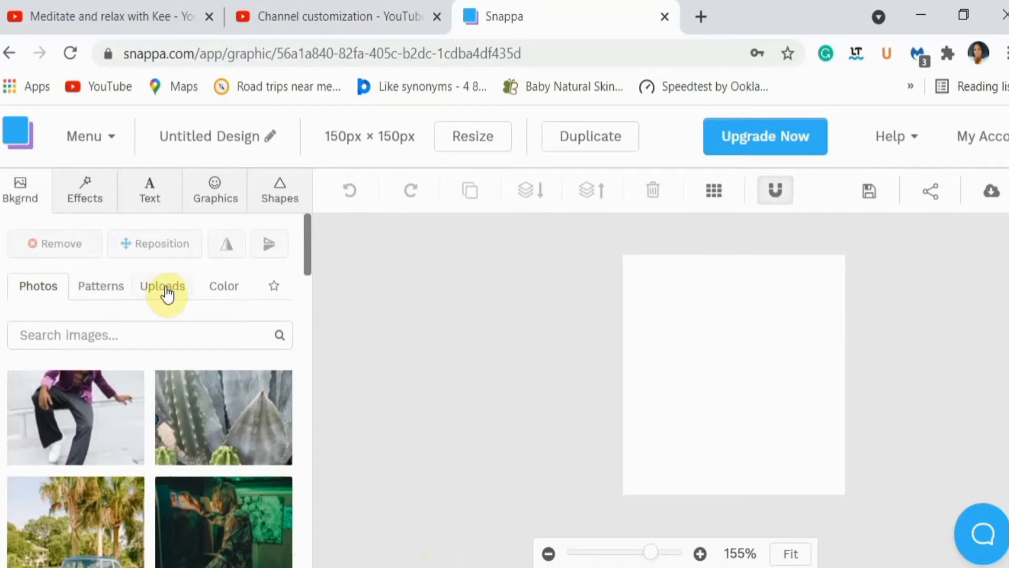
left_click(226, 286)
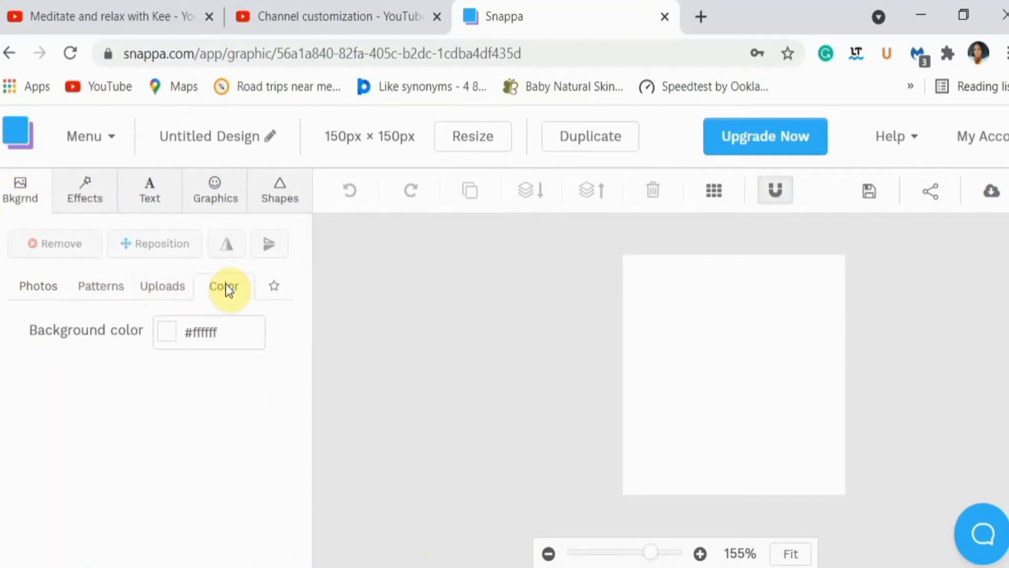
left_click(164, 332)
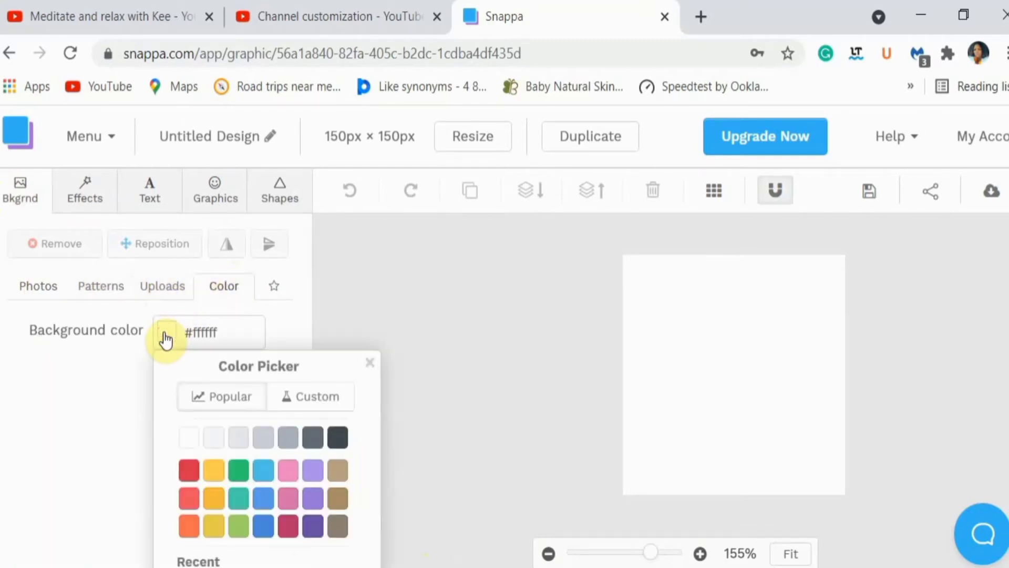
left_click(189, 471)
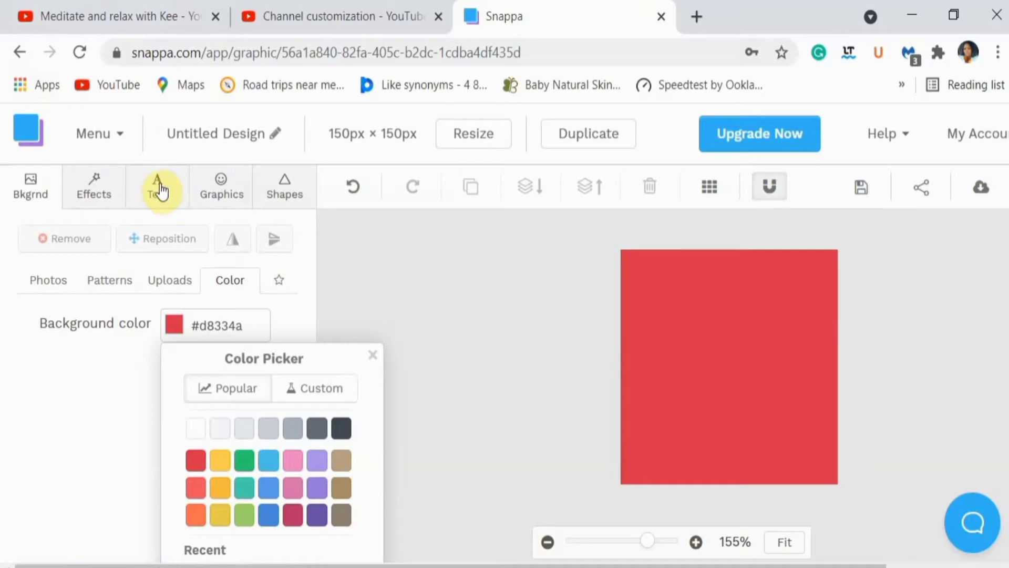
Add a heading text to the graphic and reduce its font size to 22
left_click(160, 189)
left_click(165, 271)
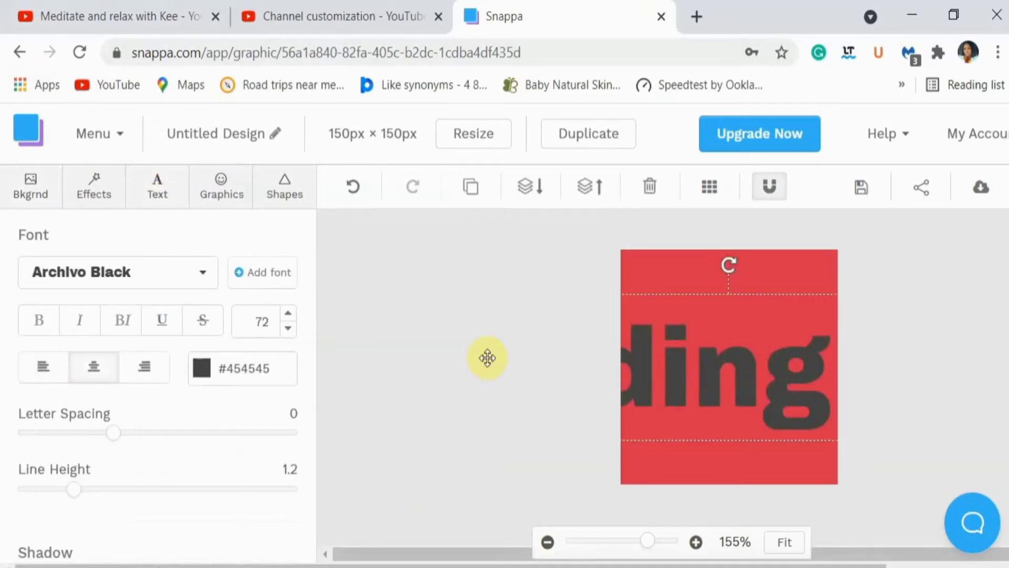
left_click(289, 328)
left_click(288, 328)
left_click(289, 328)
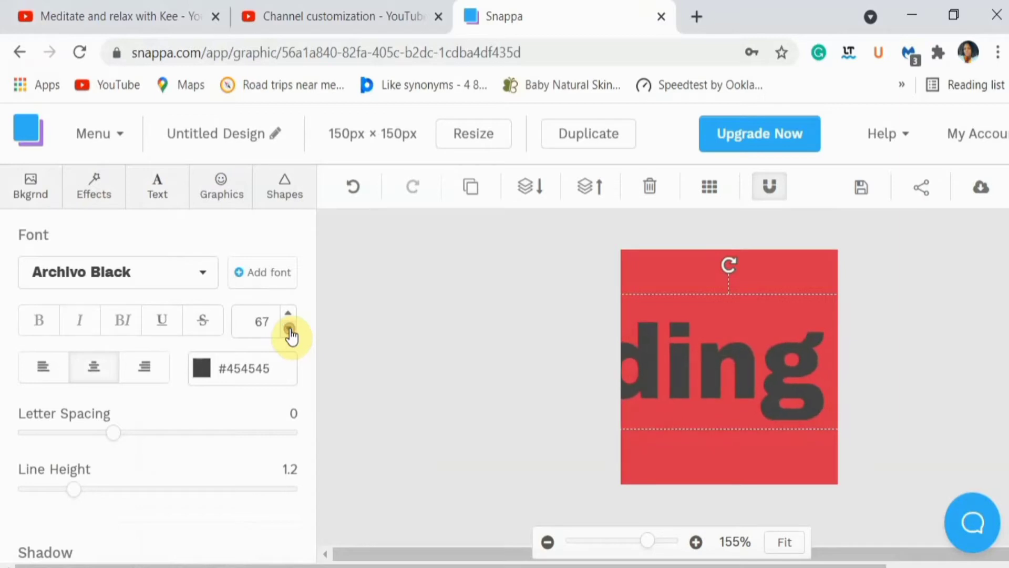
left_click(288, 329)
left_click(288, 329)
left_click(288, 329)
left_click(289, 329)
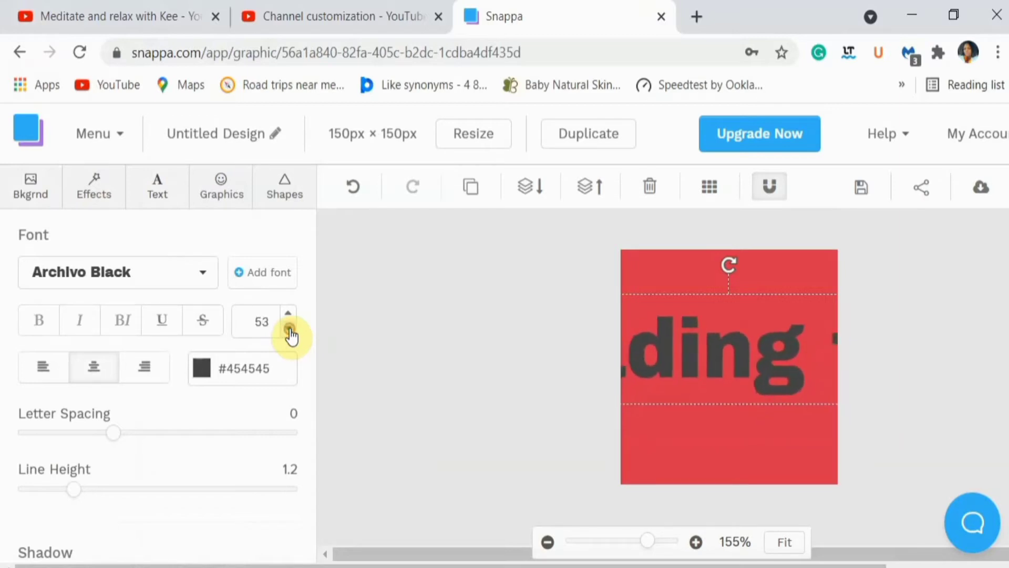
left_click(289, 328)
left_click(289, 328)
left_click(288, 328)
left_click(289, 329)
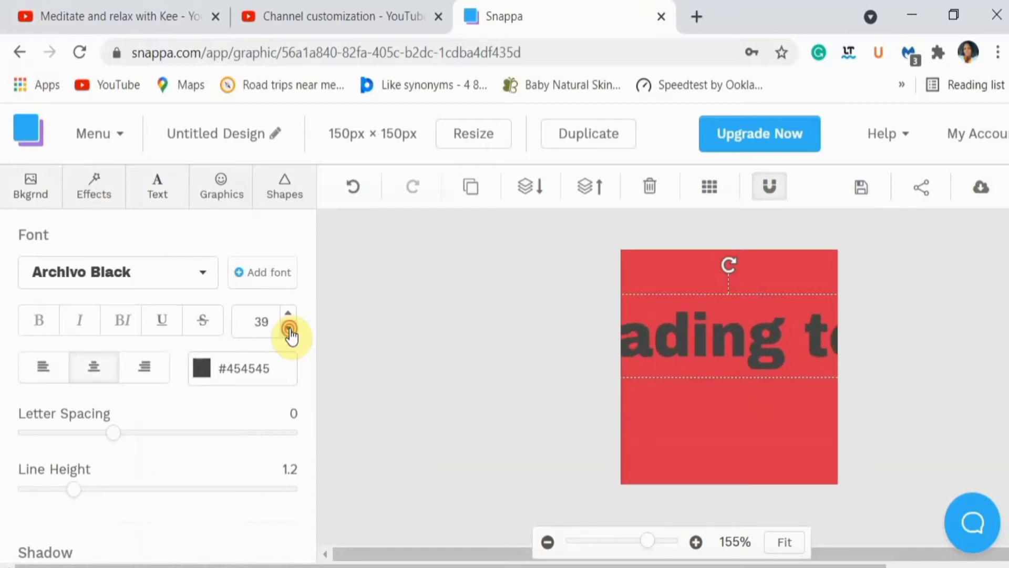
left_click(288, 329)
left_click(288, 328)
left_click(288, 329)
left_click(289, 329)
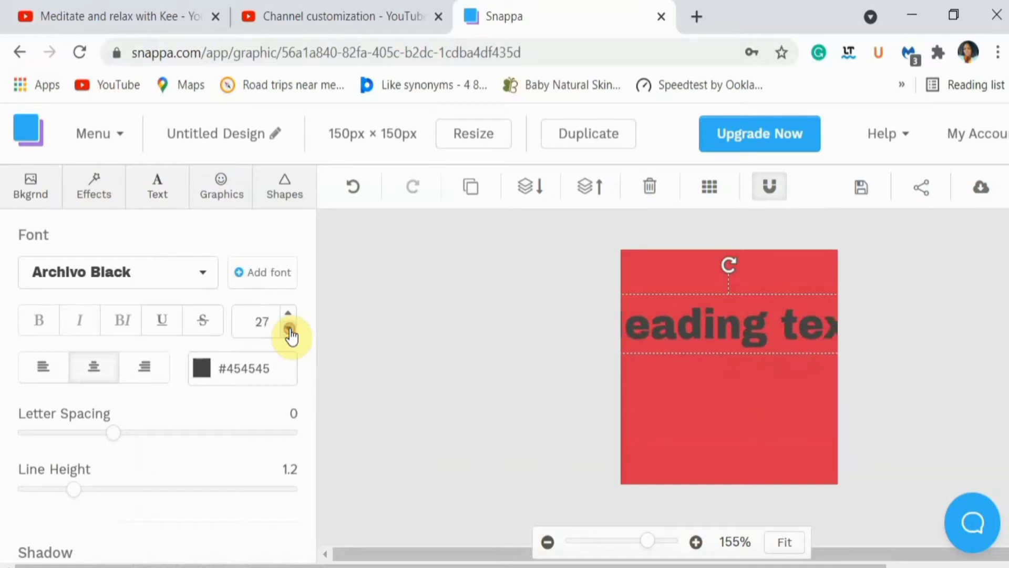
left_click(288, 329)
left_click(289, 328)
left_click(288, 328)
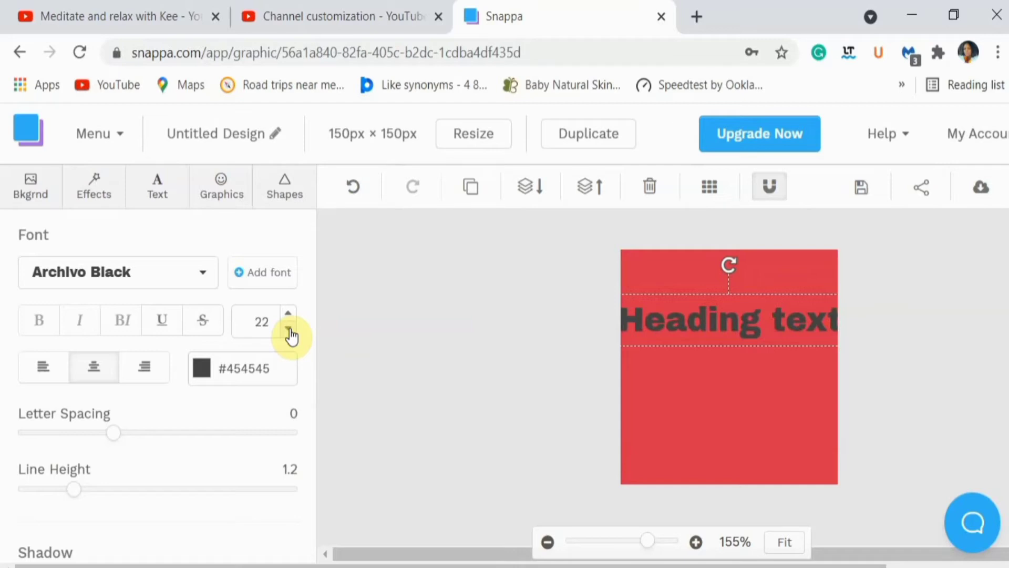
Replace the heading's placeholder wording with "Subscribe"
left_click(666, 330)
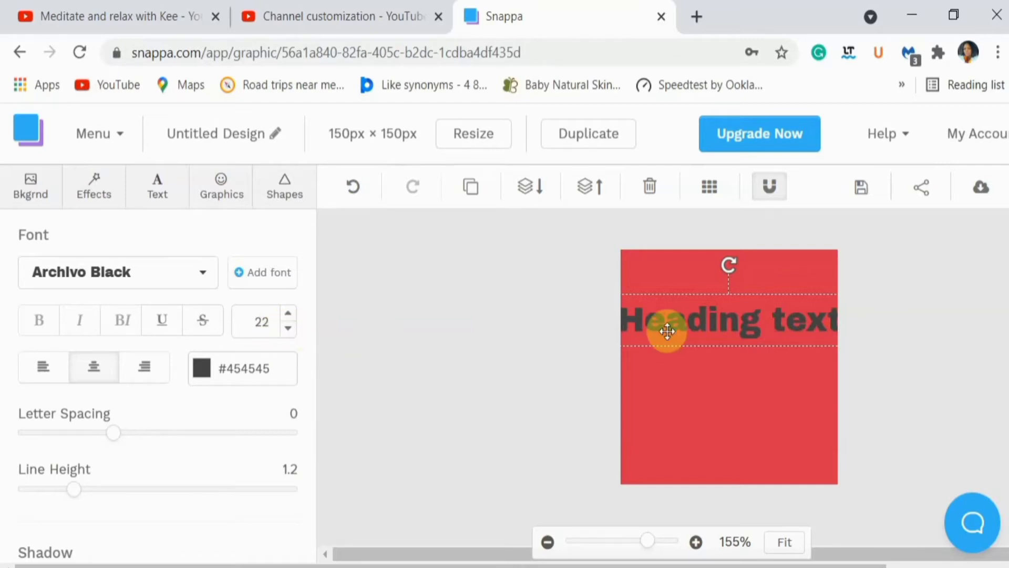
double_click(670, 326)
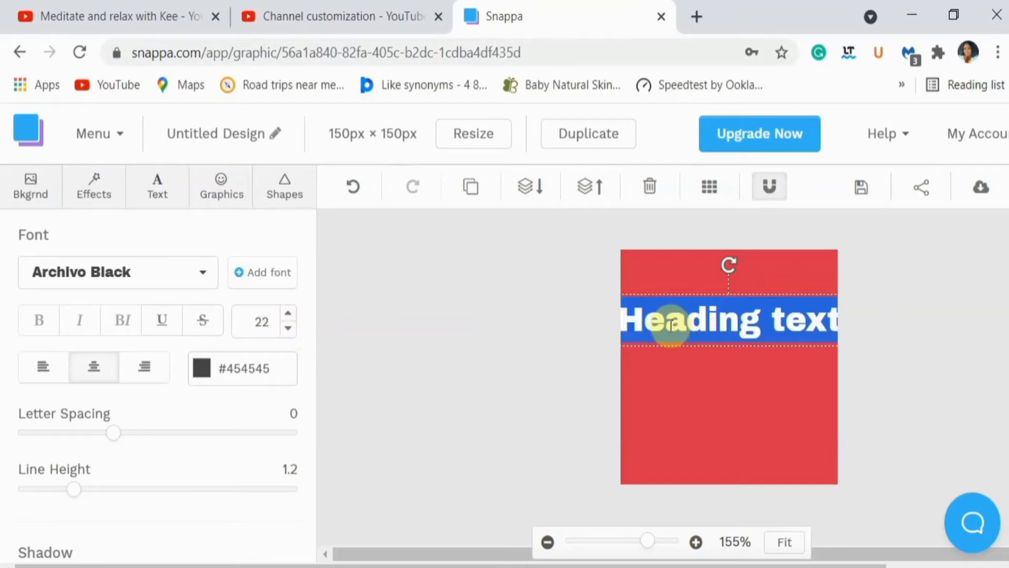
type("Su")
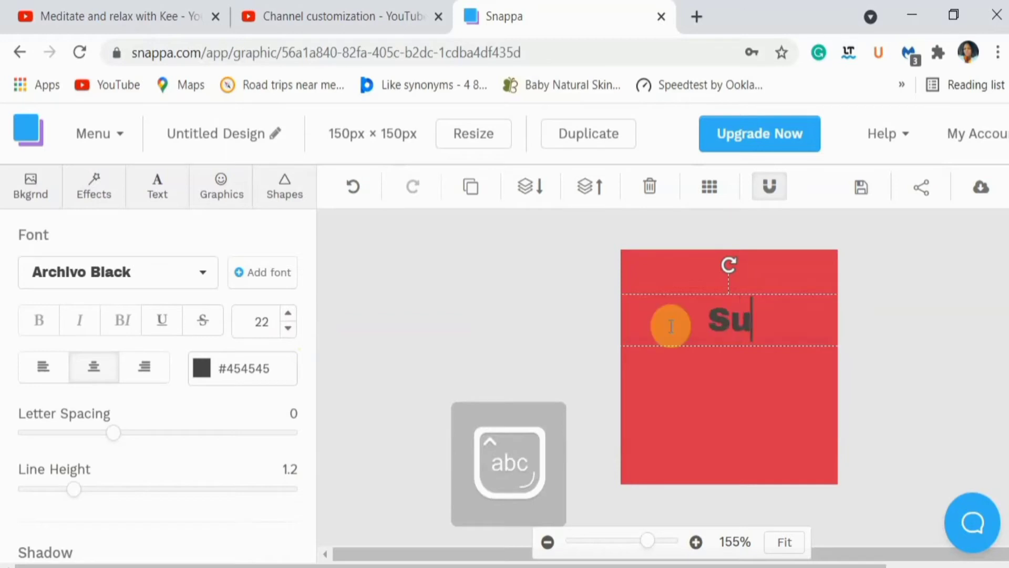
type("bscr")
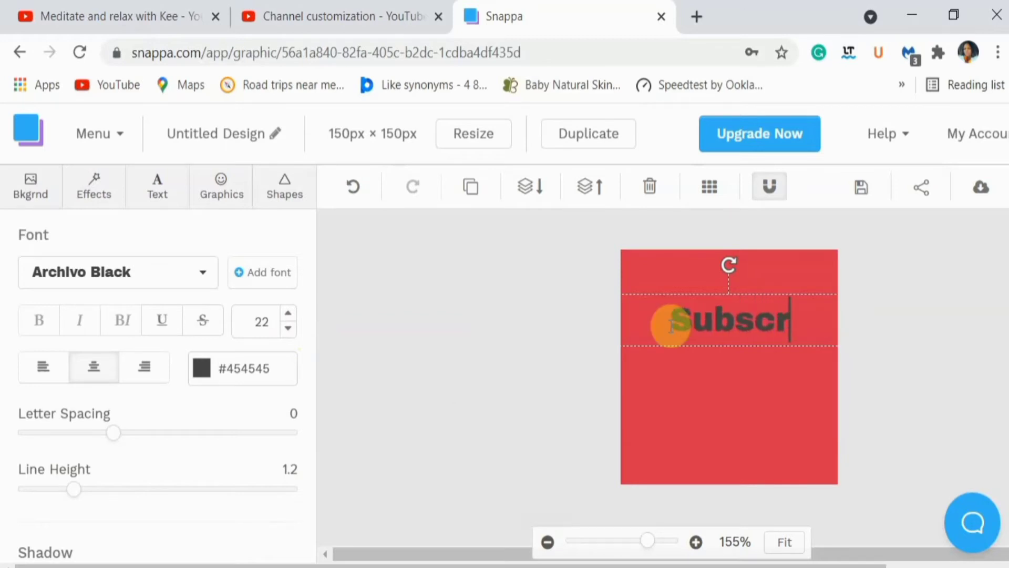
type("ibe")
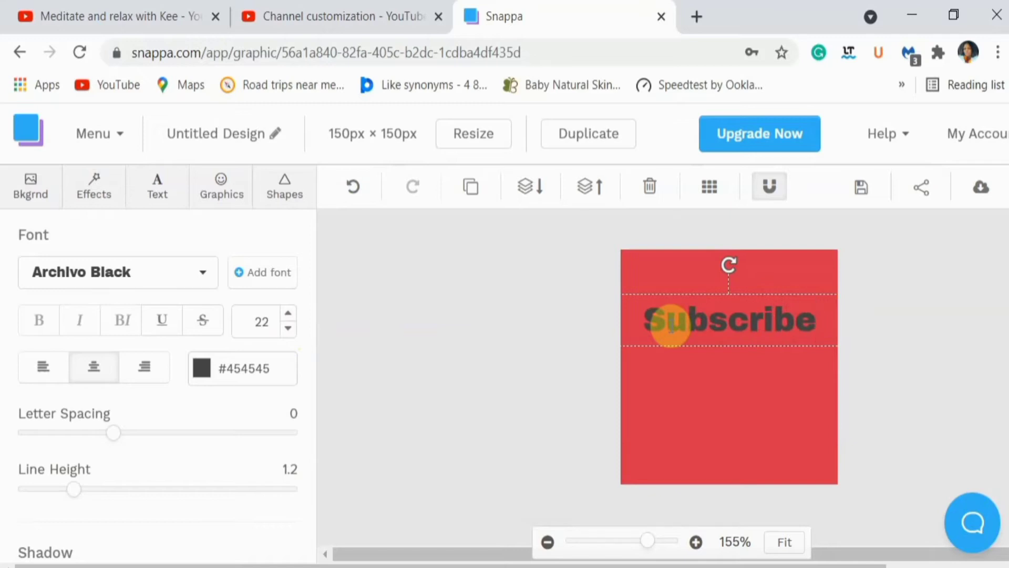
Change the font of the "Subscribe" heading to Anton
double_click(670, 327)
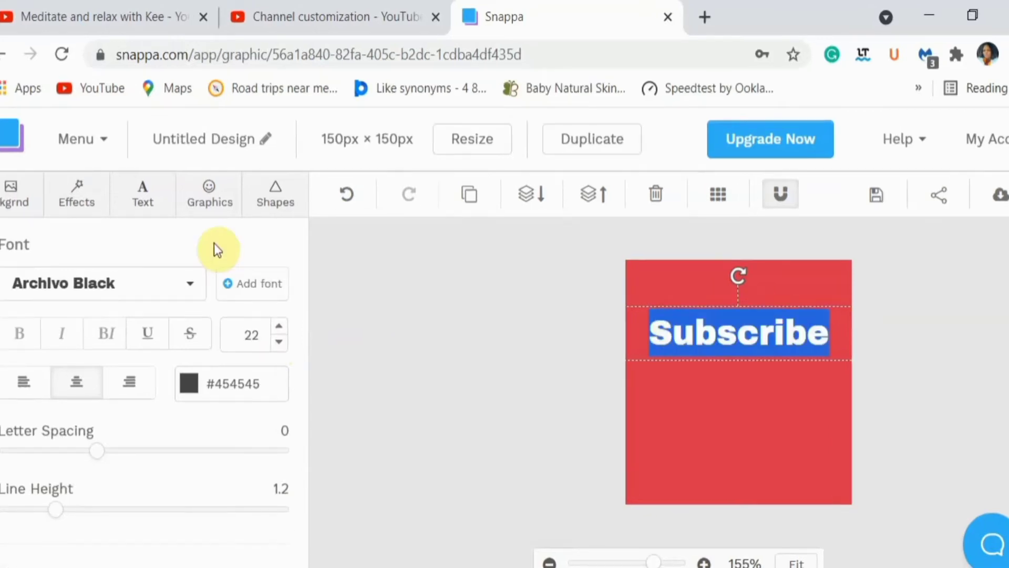
left_click(196, 284)
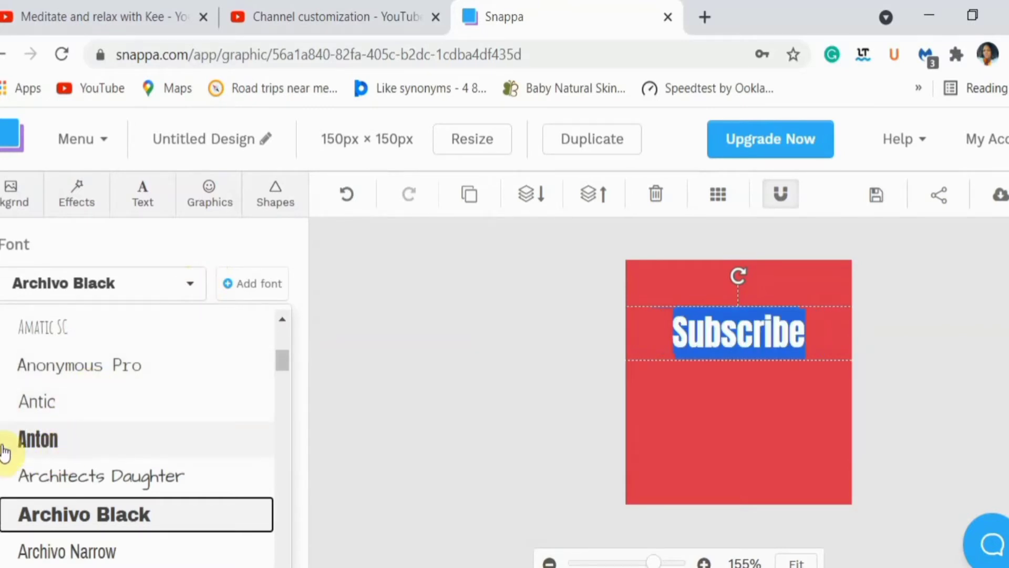
left_click(35, 448)
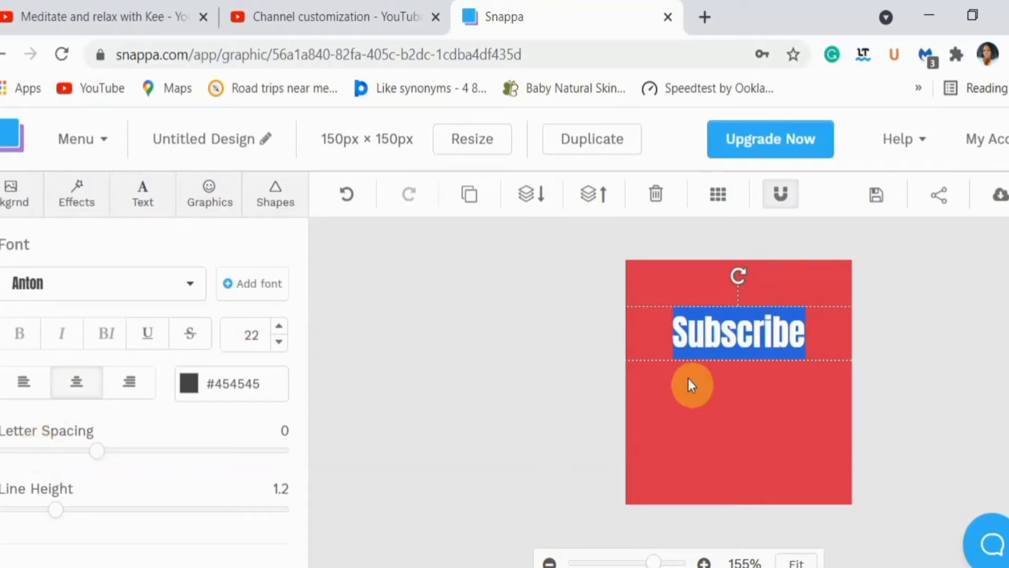
left_click(703, 326)
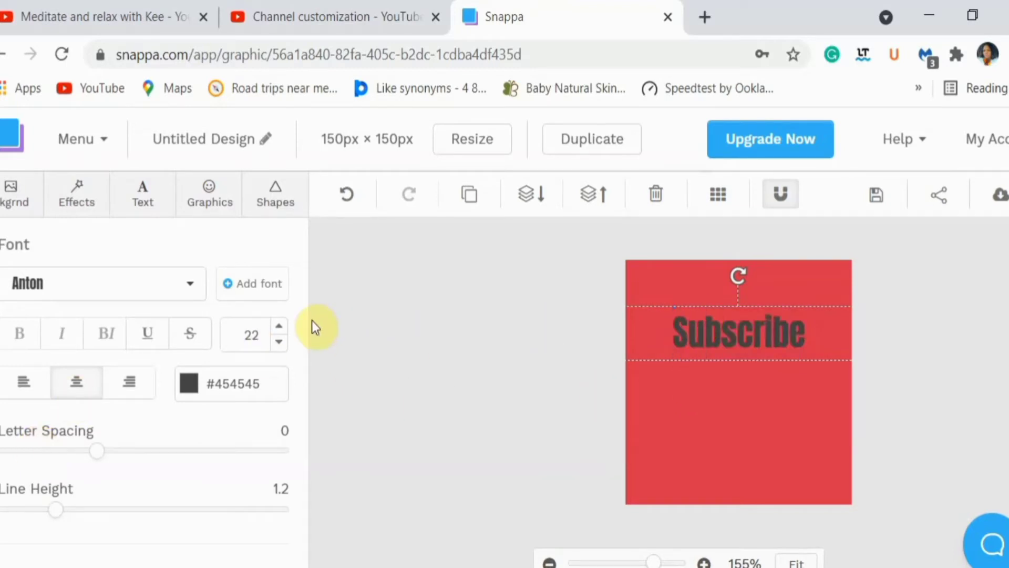
Increase the font size of the "Subscribe" heading to 32
left_click(280, 327)
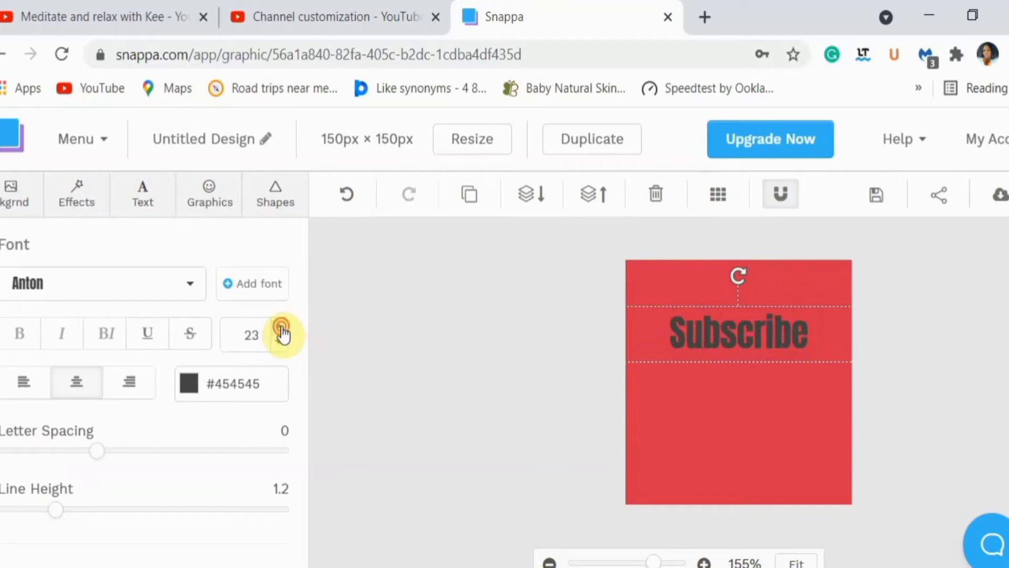
left_click(280, 326)
left_click(280, 326)
left_click(280, 326)
left_click(280, 327)
left_click(280, 326)
left_click(280, 326)
left_click(280, 326)
left_click(280, 327)
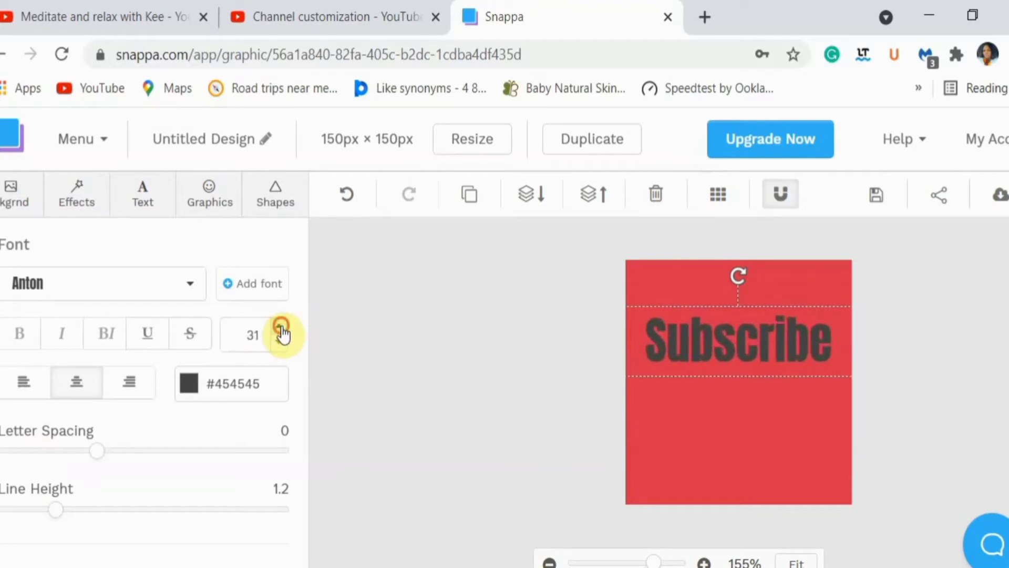
left_click(280, 326)
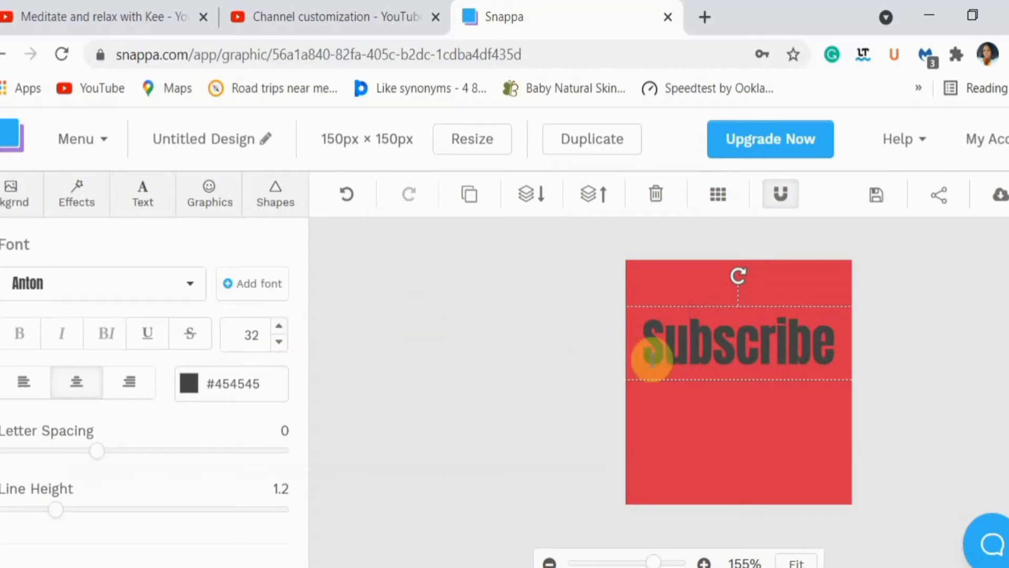
Color the "Subscribe" heading white (#ffffff) and move it down to the bottom edge of the red square
double_click(688, 344)
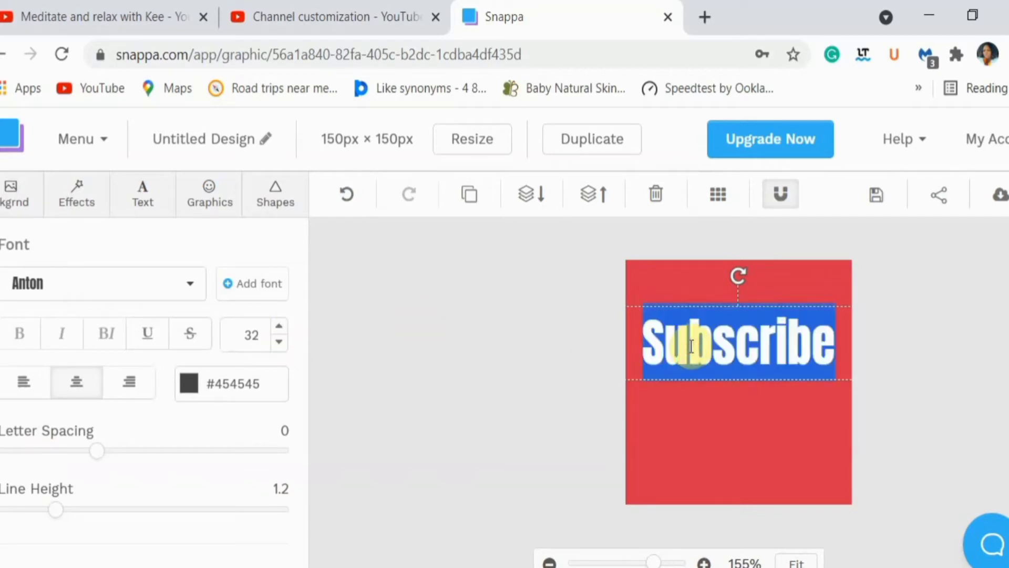
left_click(195, 388)
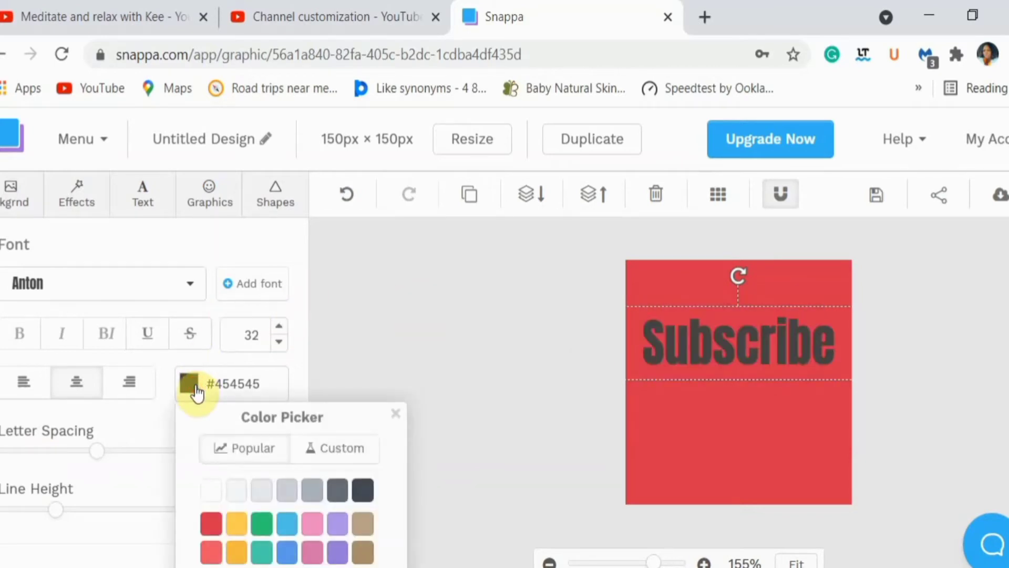
left_click(213, 491)
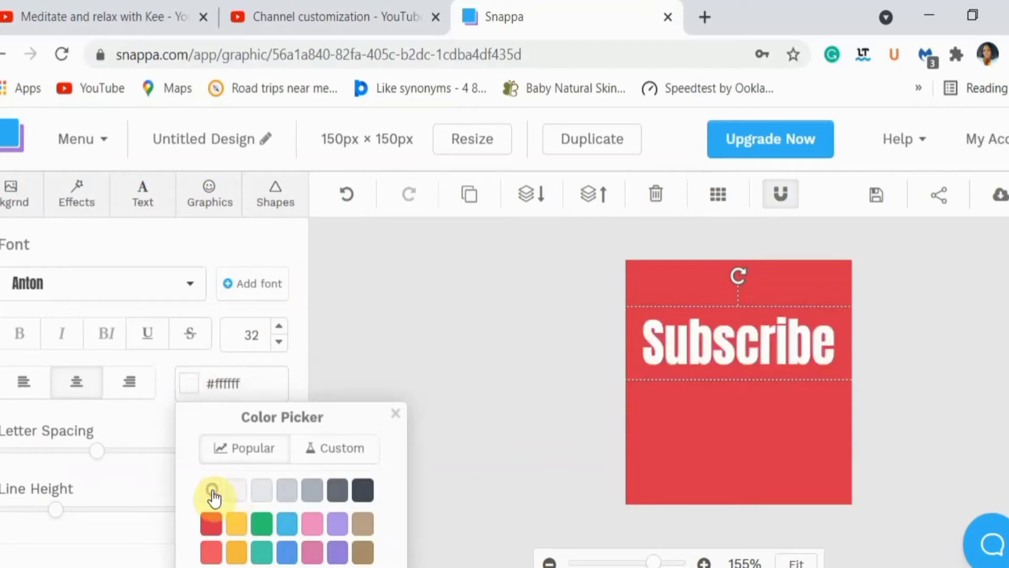
left_click(686, 326)
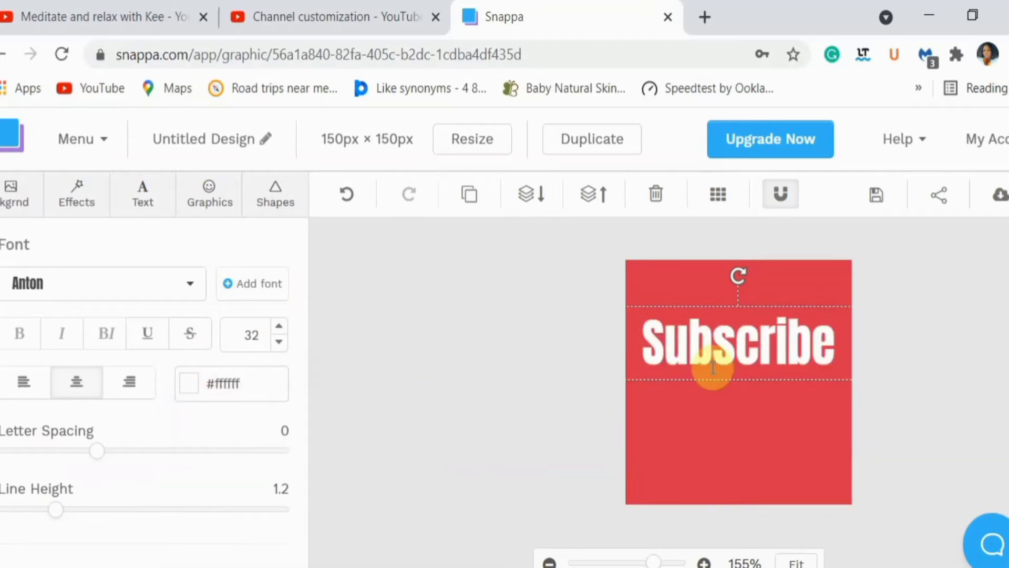
left_click(736, 415)
left_click_drag(718, 353, 721, 471)
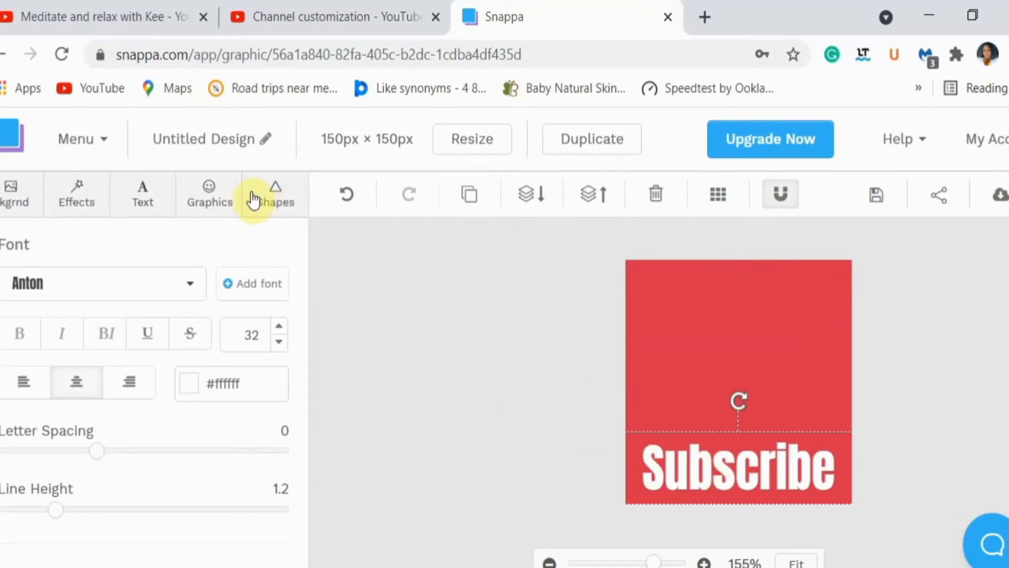
Search the icon graphics for "youtube" and add the solid black YouTube play icon to the design
left_click(208, 195)
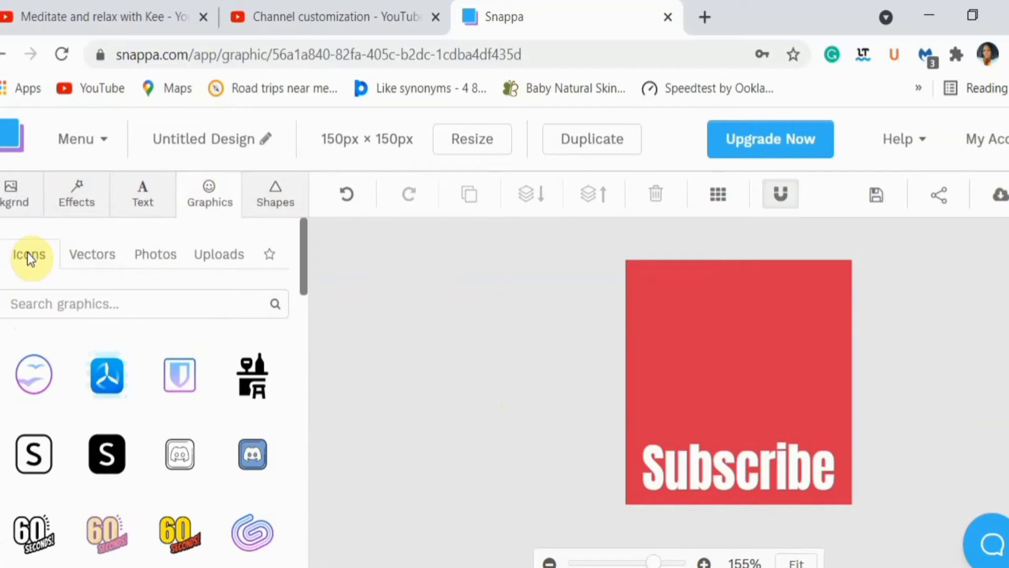
type("youtube")
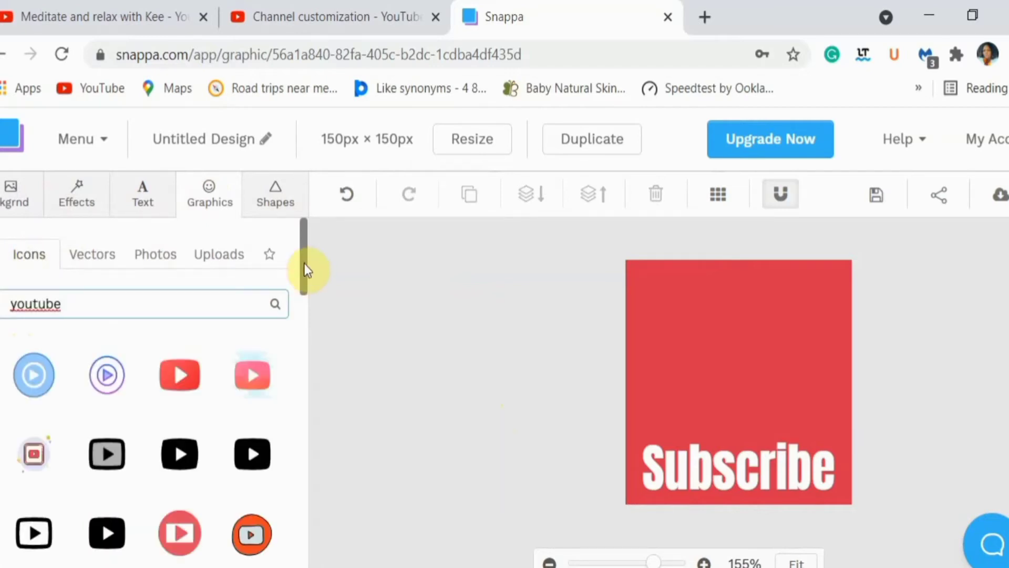
scroll(270, 440, "down", 2)
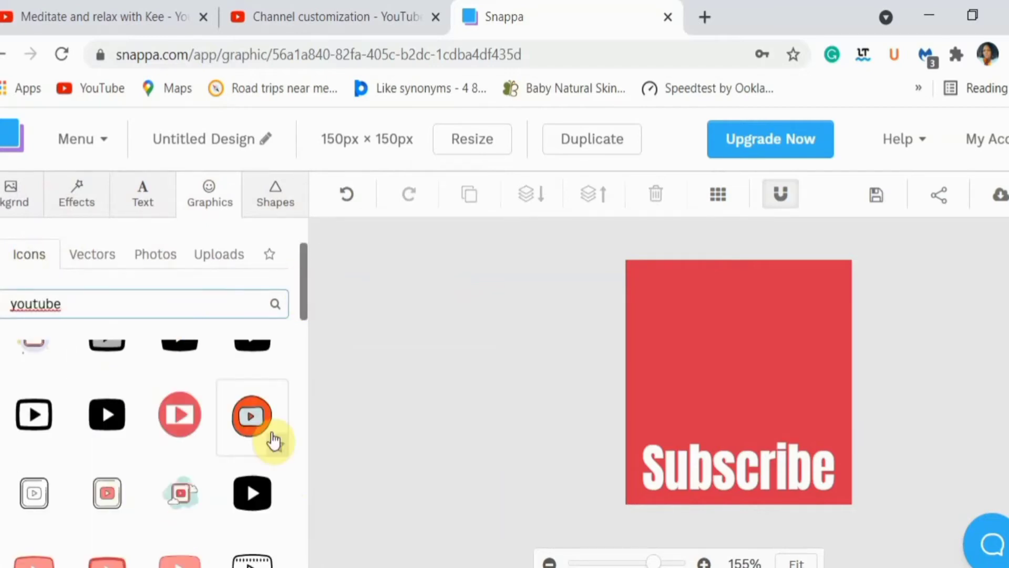
left_click(103, 424)
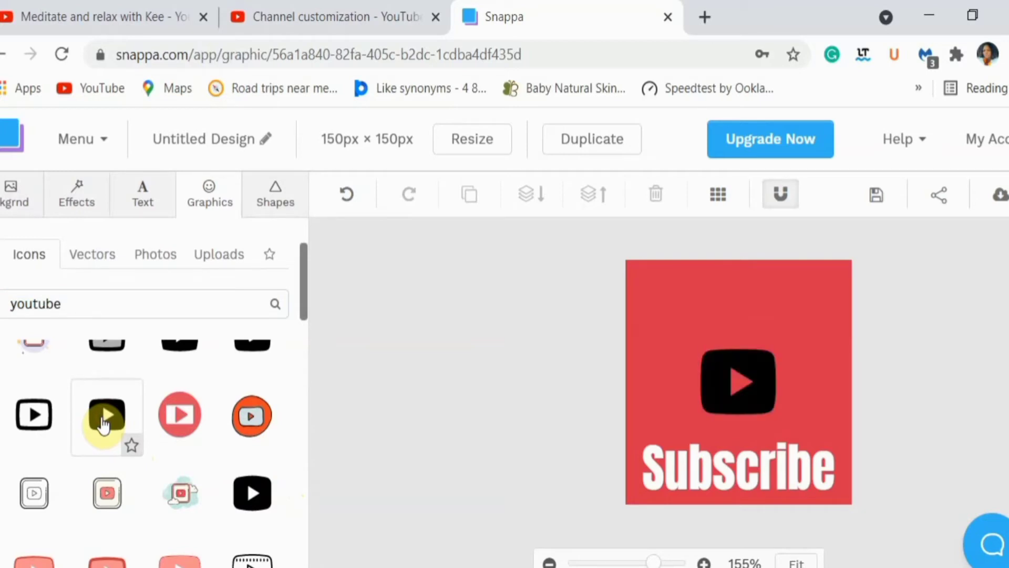
Change the YouTube play icon's fill color to white (#ffffff)
left_click(720, 384)
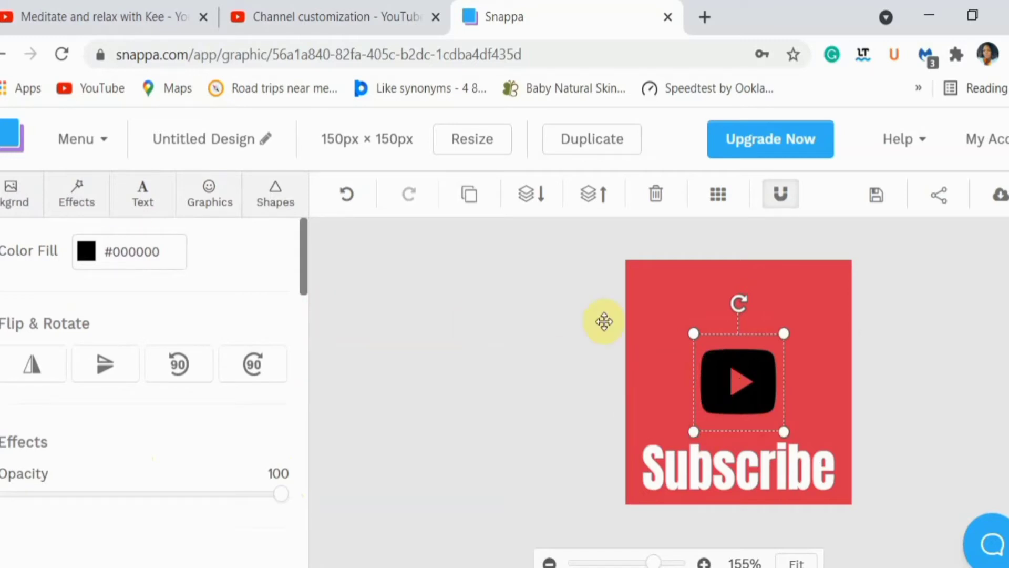
left_click(87, 257)
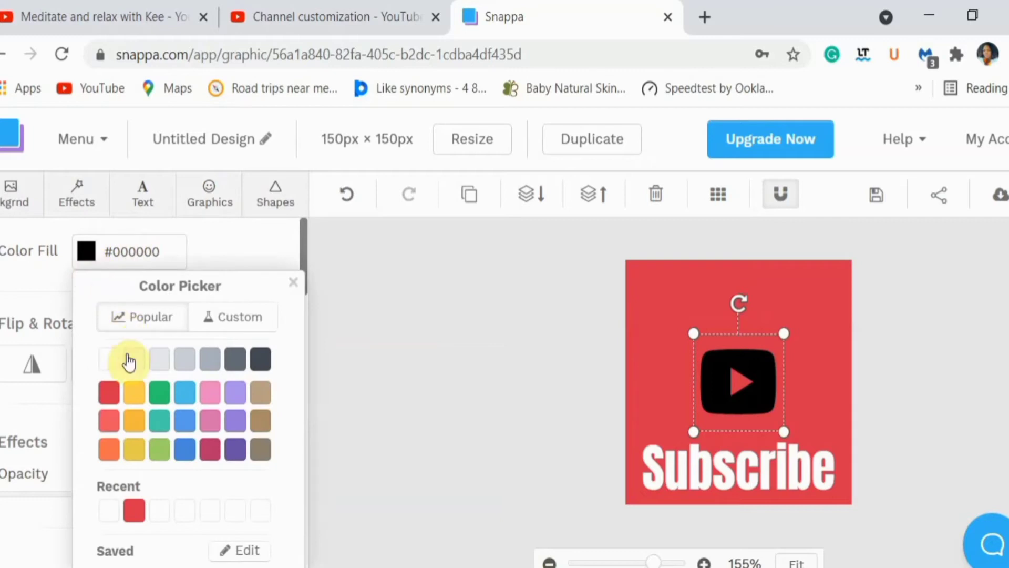
left_click(109, 361)
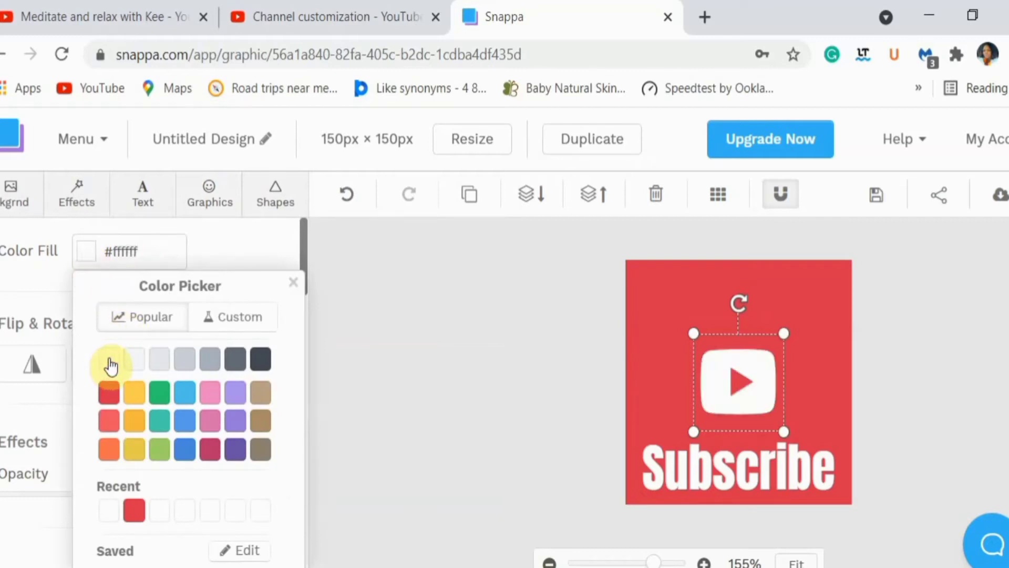
left_click(721, 399)
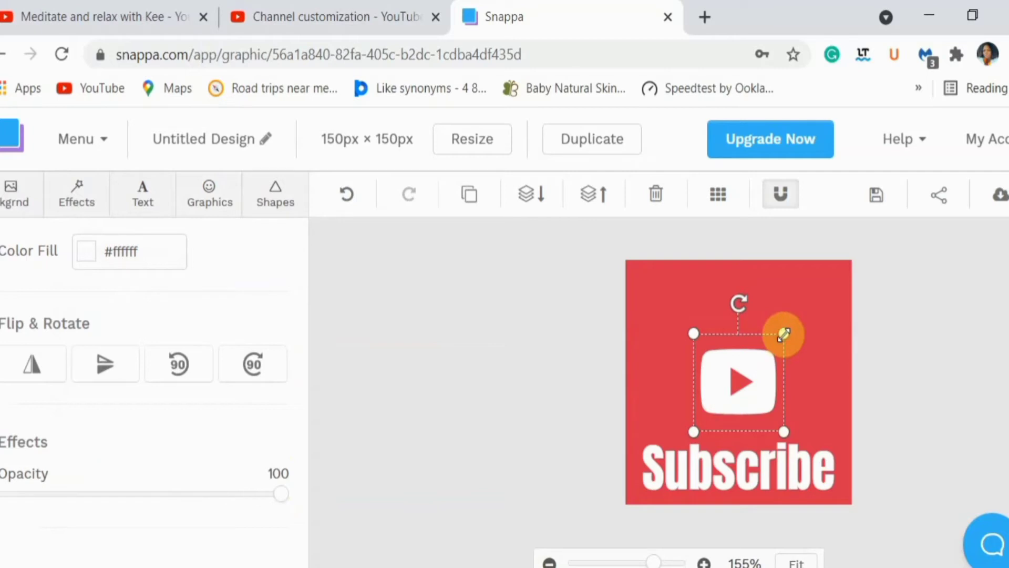
Enlarge the white play icon and center it horizontally above the "Subscribe" heading
left_click_drag(784, 333, 795, 323)
left_click_drag(795, 309, 809, 270)
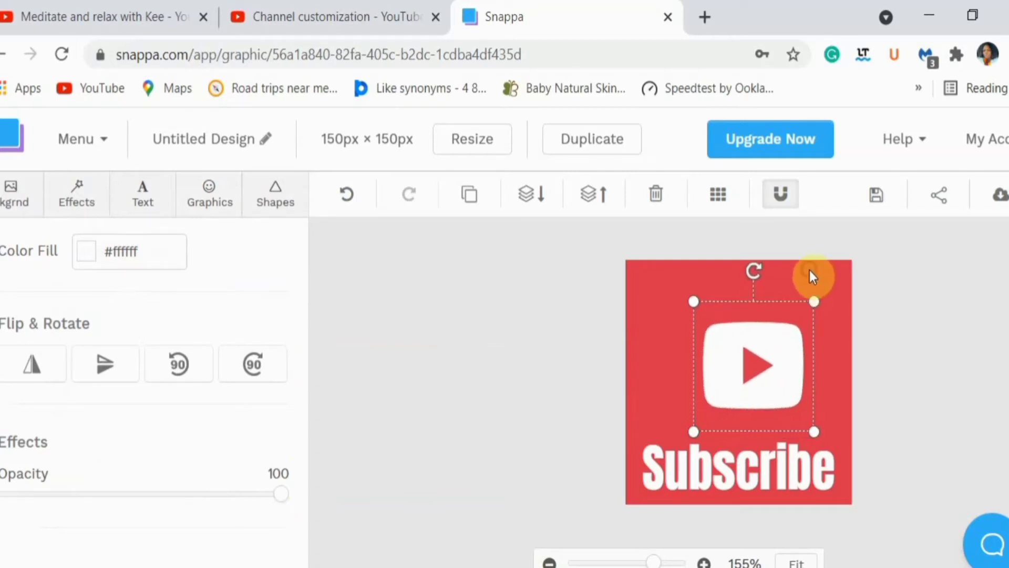
left_click_drag(783, 329, 772, 330)
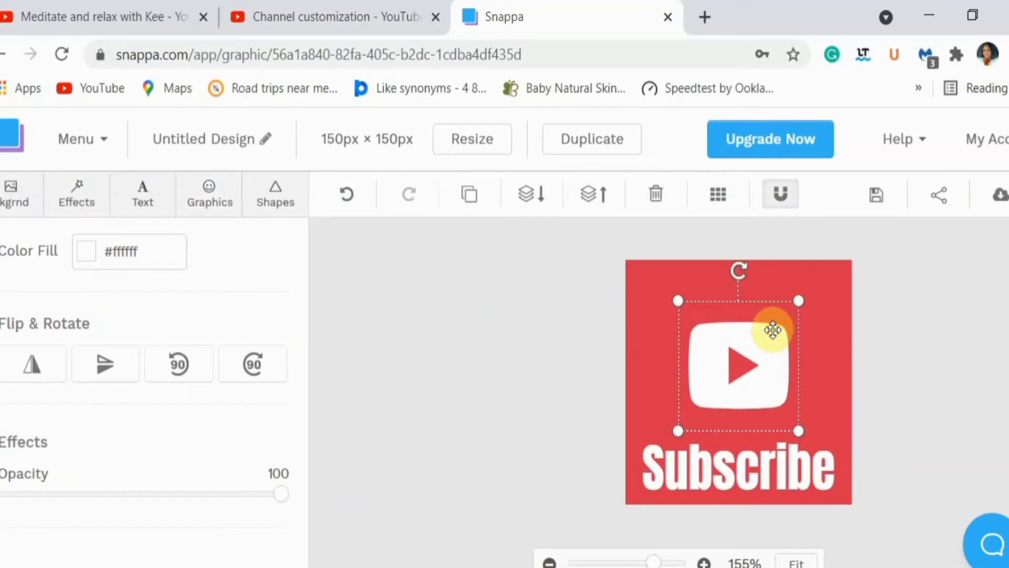
mouse_move(799, 299)
left_mouse_down()
mouse_move(820, 280)
mouse_move(782, 296)
left_mouse_up()
left_click(588, 350)
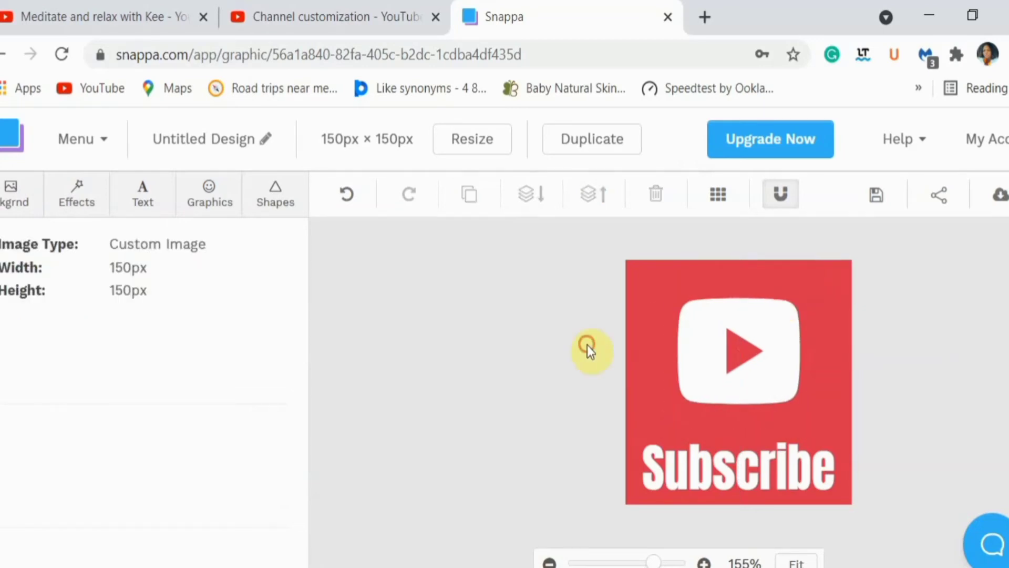
Fine-tune the play icon by making it slightly larger and recentering it in the space above the "Subscribe" heading
left_click(712, 334)
left_click_drag(712, 333, 710, 339)
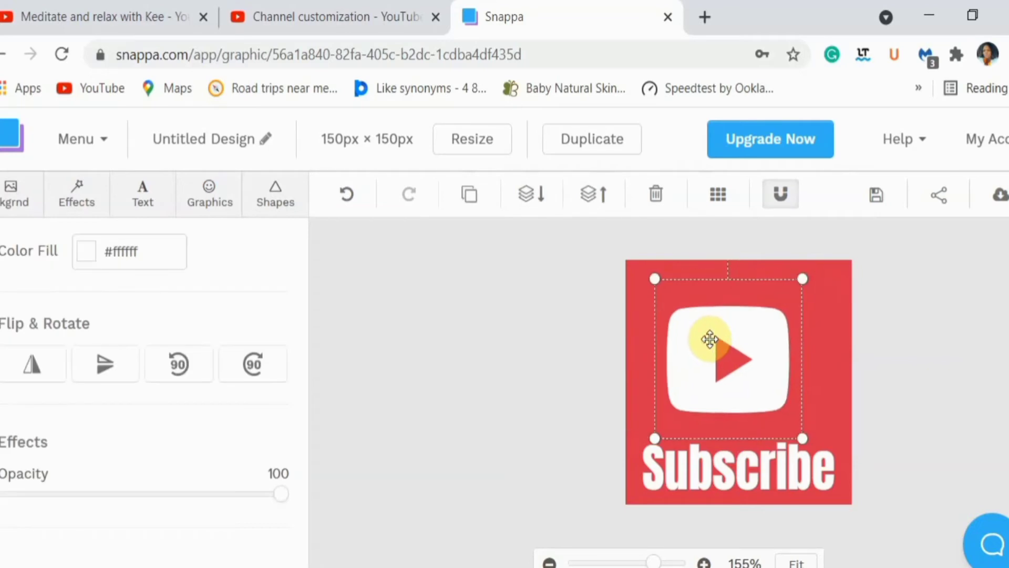
left_click(556, 371)
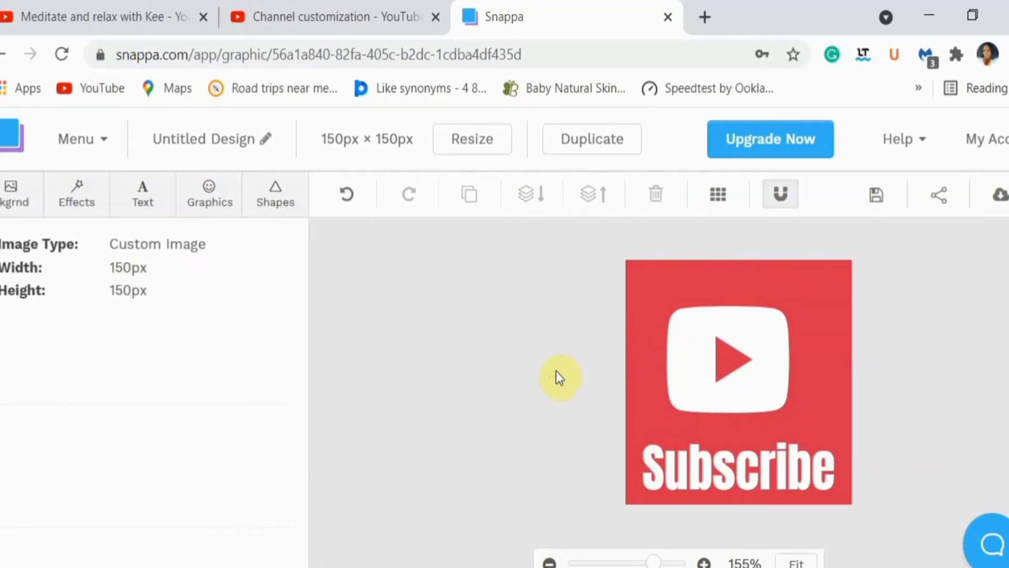
left_click(688, 352)
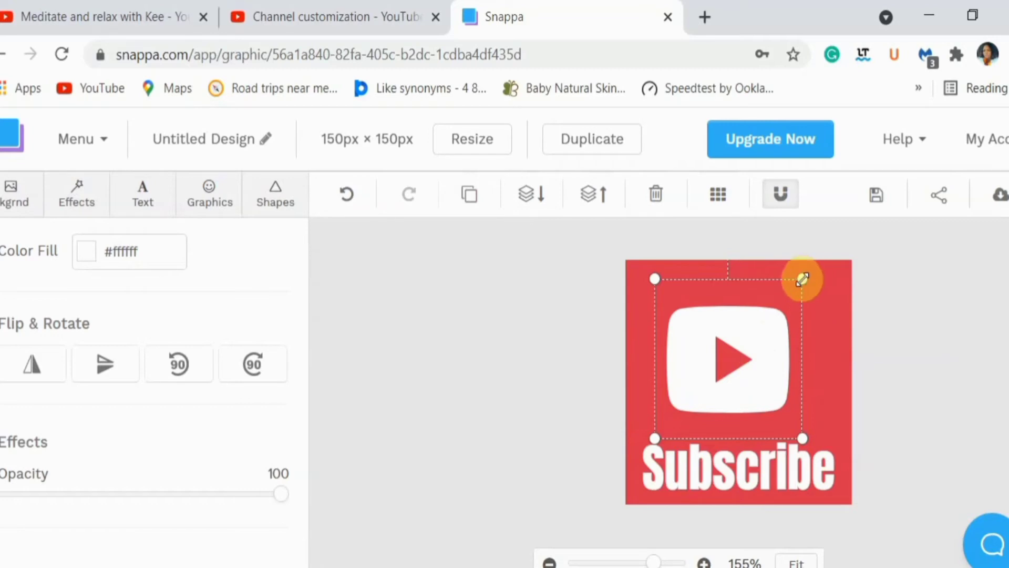
left_click_drag(802, 279, 780, 293)
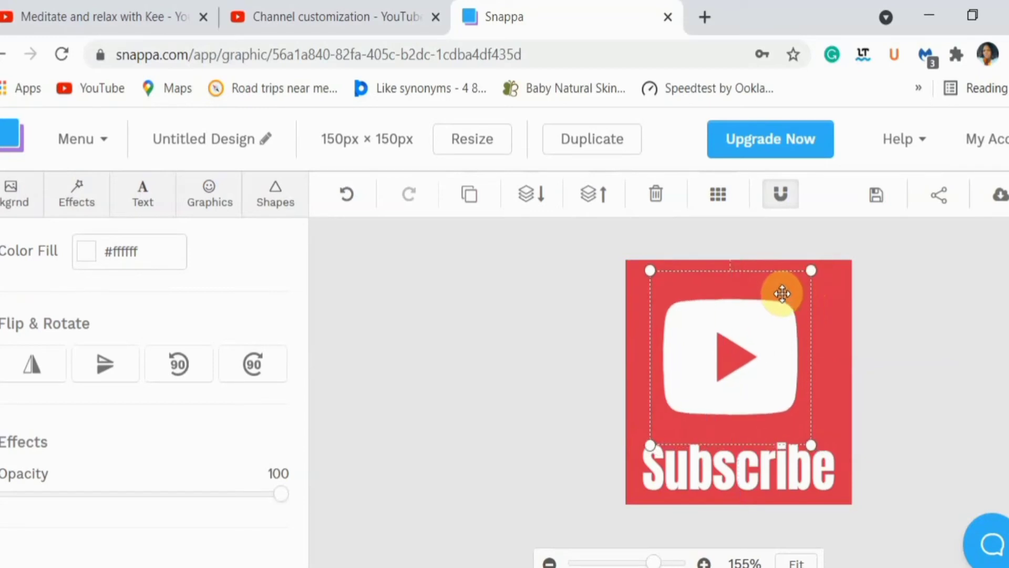
left_click(879, 304)
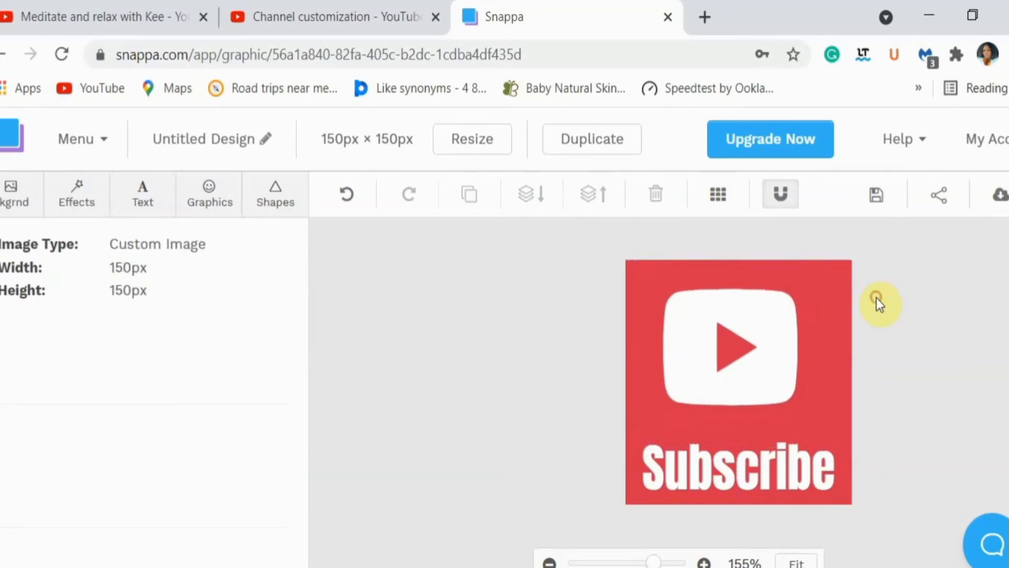
left_click(768, 322)
left_click_drag(767, 322, 770, 333)
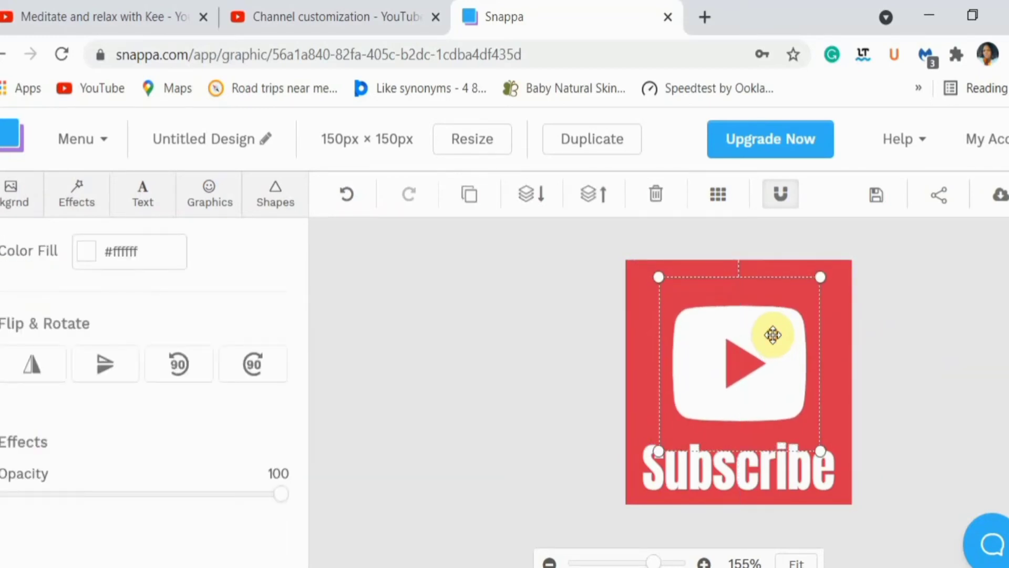
left_click(895, 308)
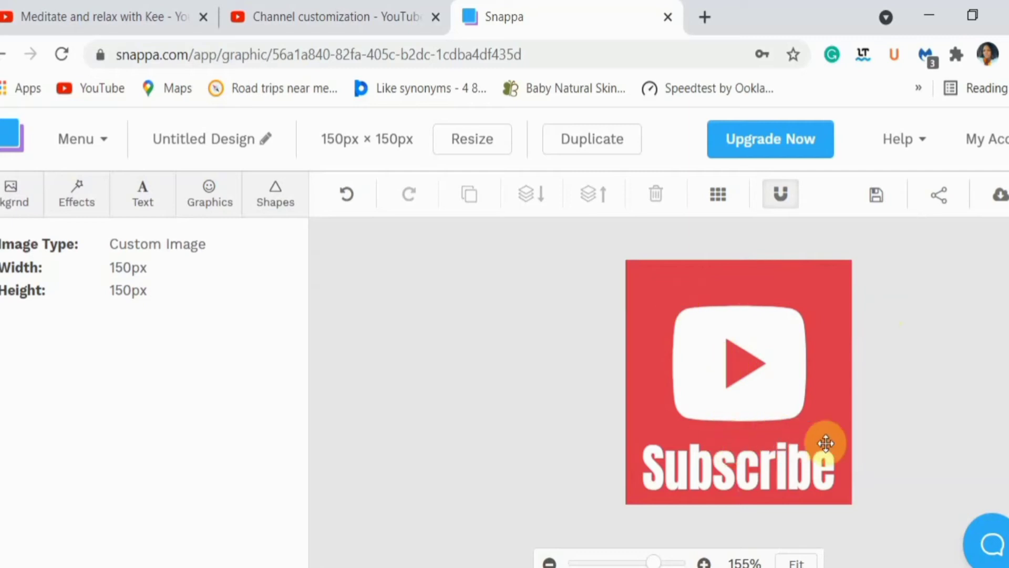
Save the design and download it as a Retina JPG (2x size)
left_click(875, 199)
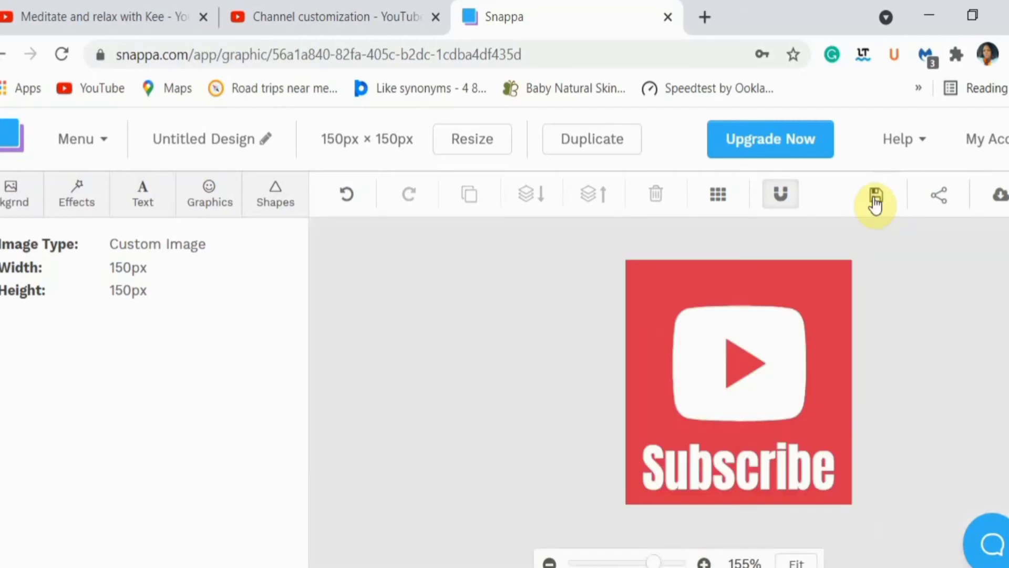
left_click(1000, 203)
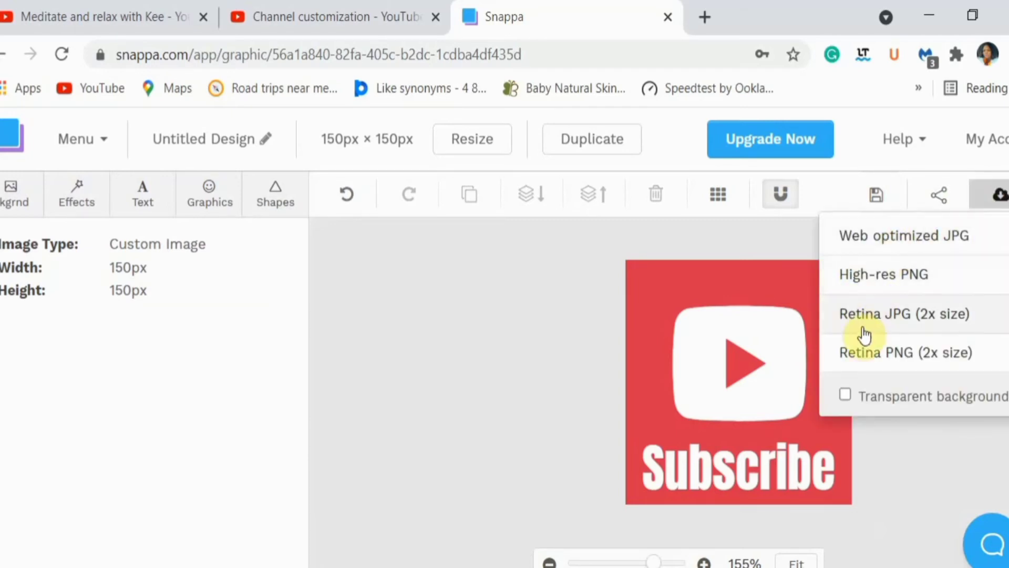
left_click(889, 321)
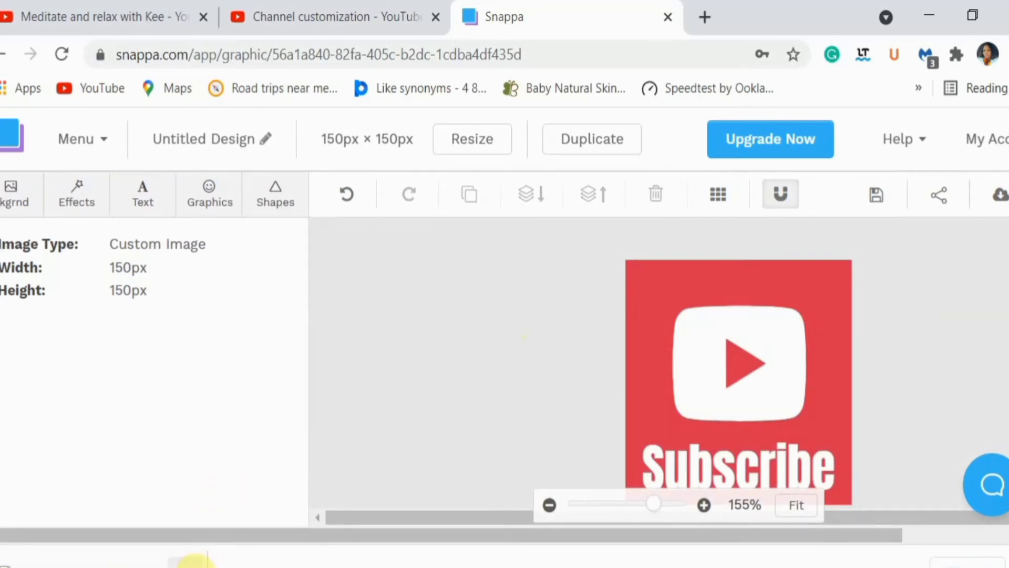
Show the downloaded design in its Downloads folder and rename the file as YOUTUBE WATERMARKS
left_click(194, 561)
left_click(238, 503)
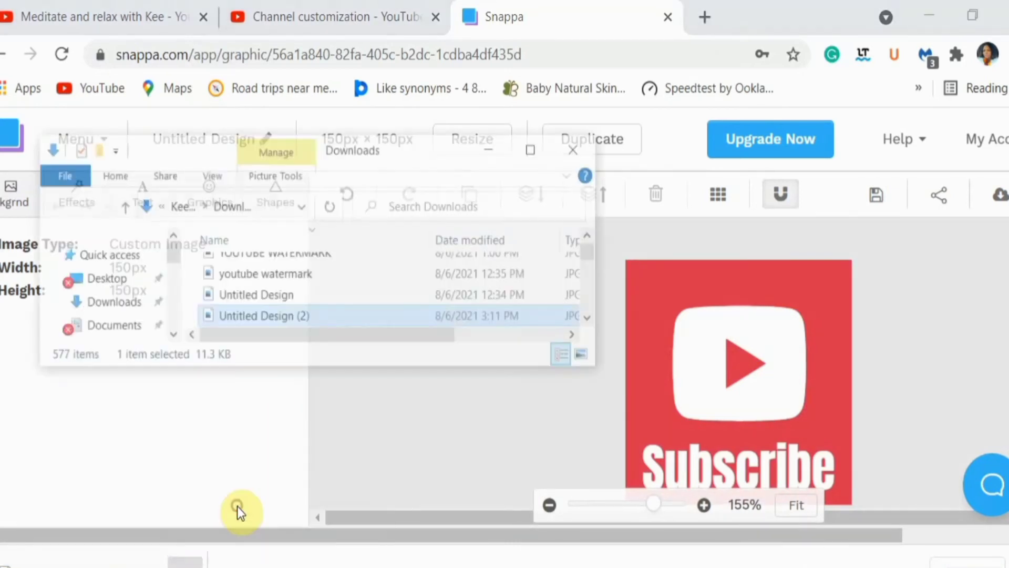
left_click(274, 284)
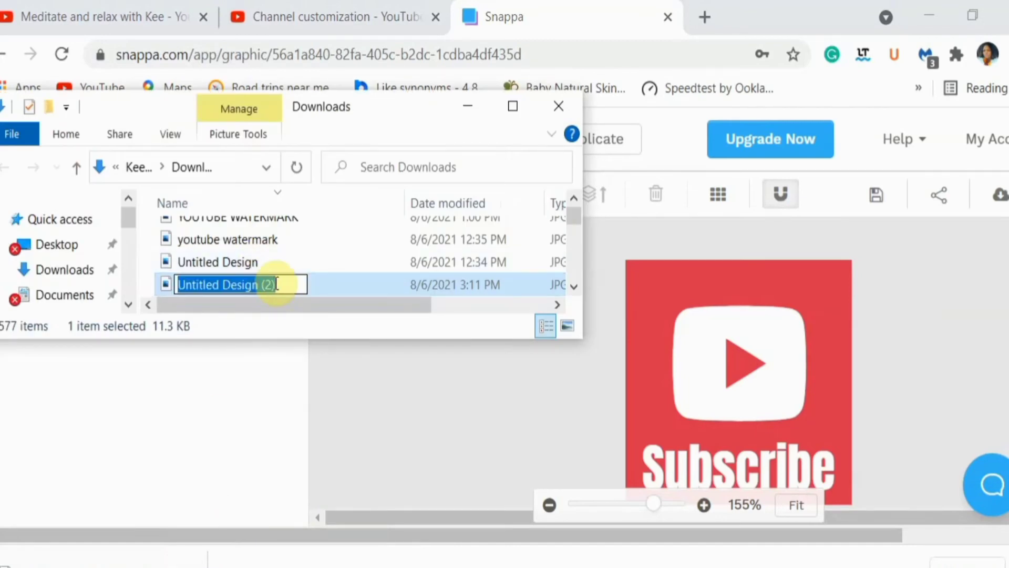
key("BackSpace")
key("Caps_Lock")
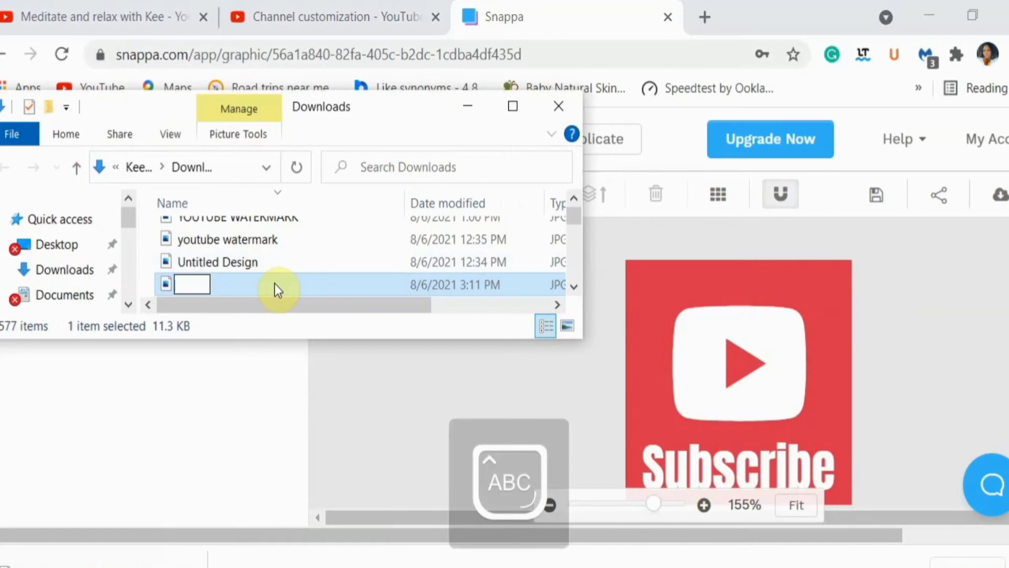
type("YOU")
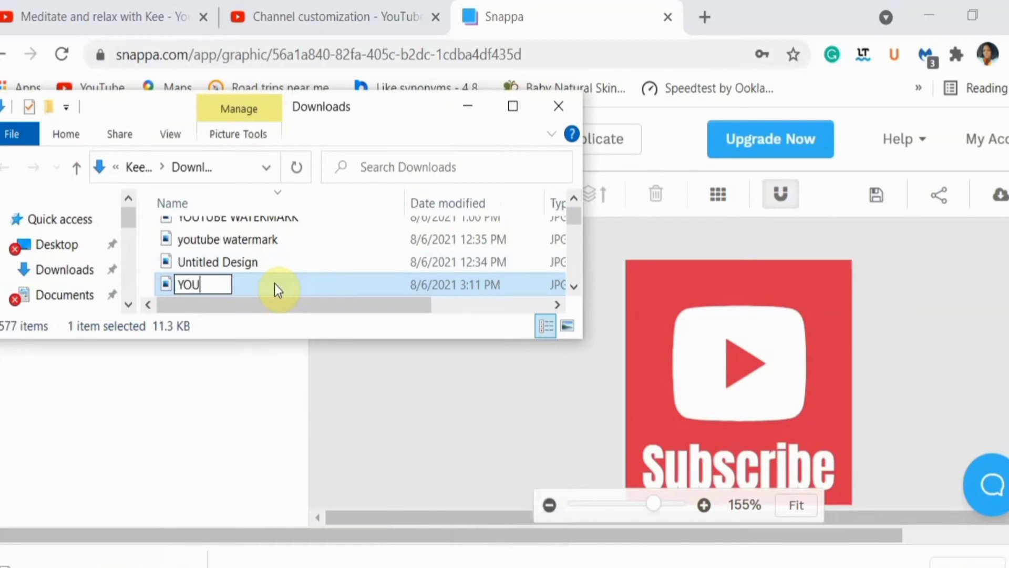
type("TUBE ")
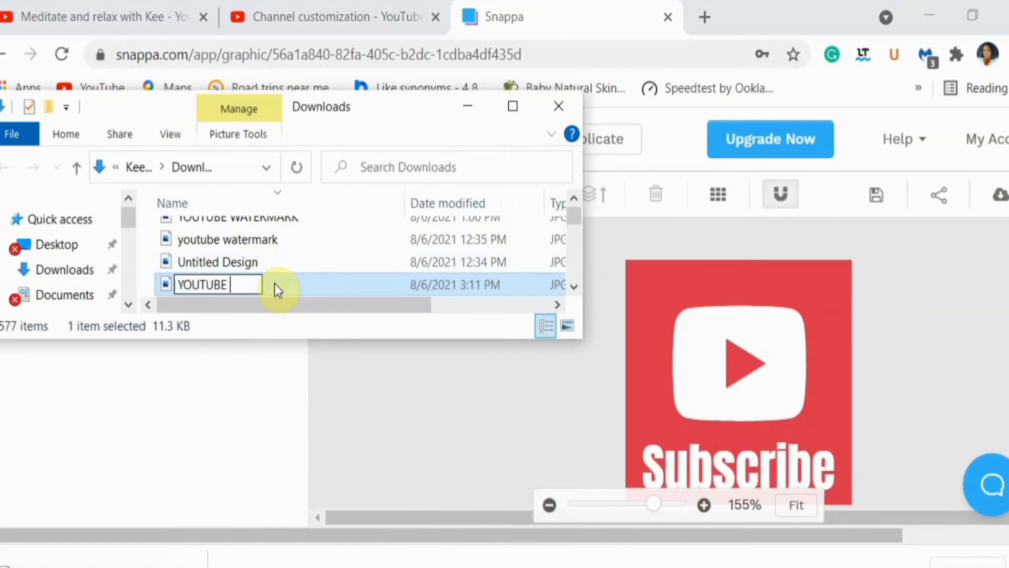
type("WATER")
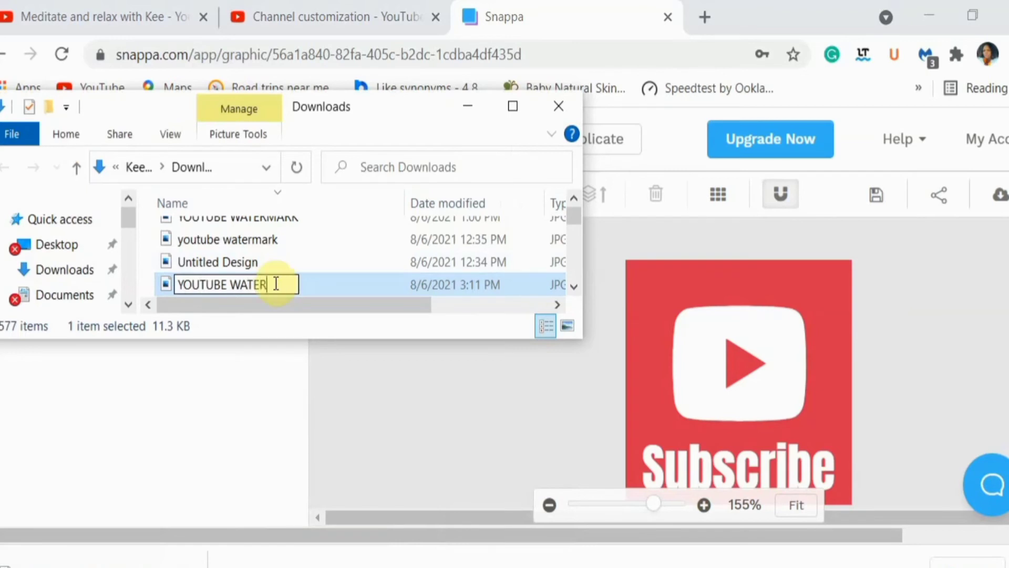
type("MAE")
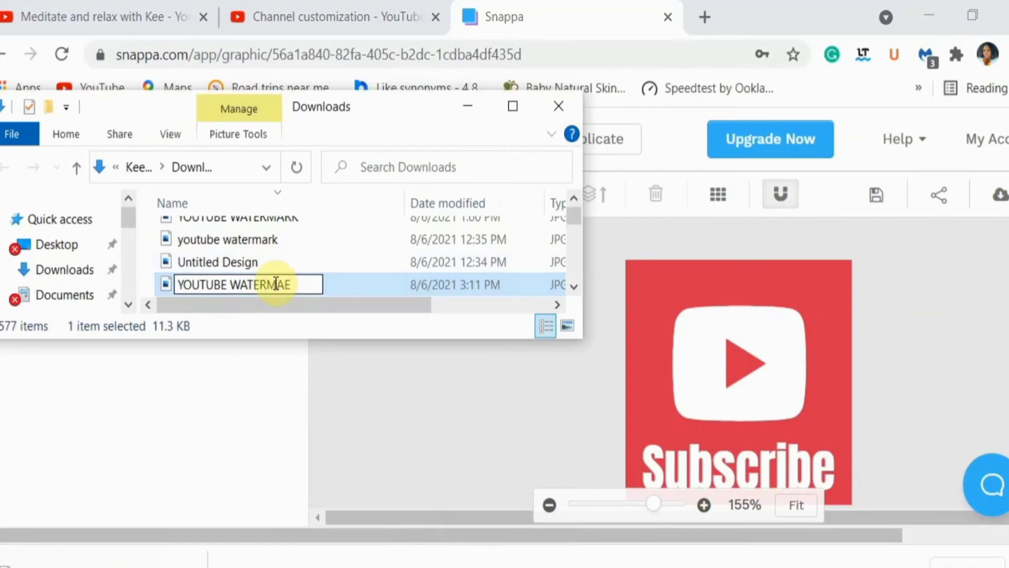
key("BackSpace")
type("RKS")
left_click(377, 370)
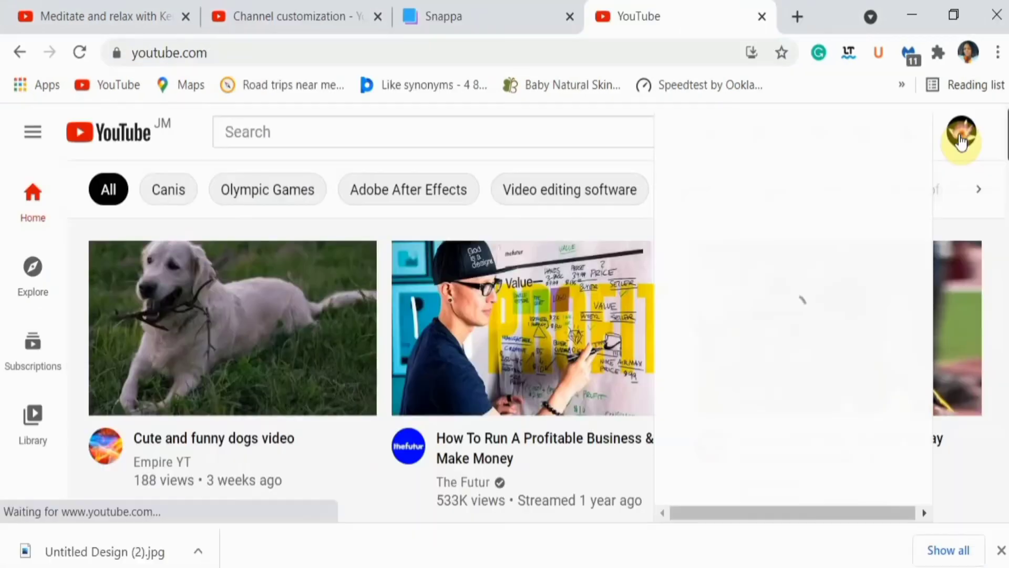
Switch to YouTube, open your own channel's customization page and go to the video watermark section of its branding settings
left_click(983, 137)
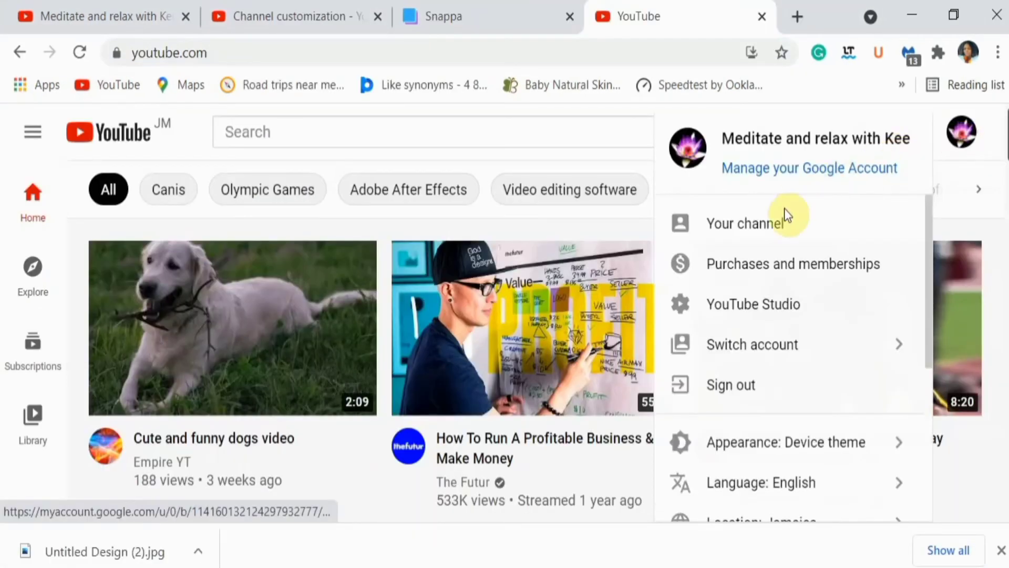
left_click(780, 225)
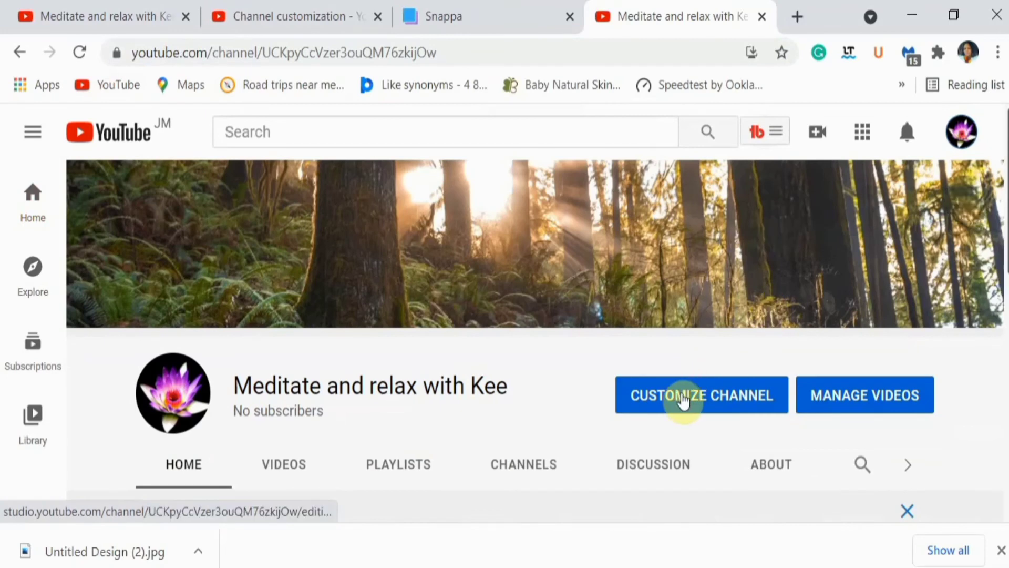
left_click(681, 396)
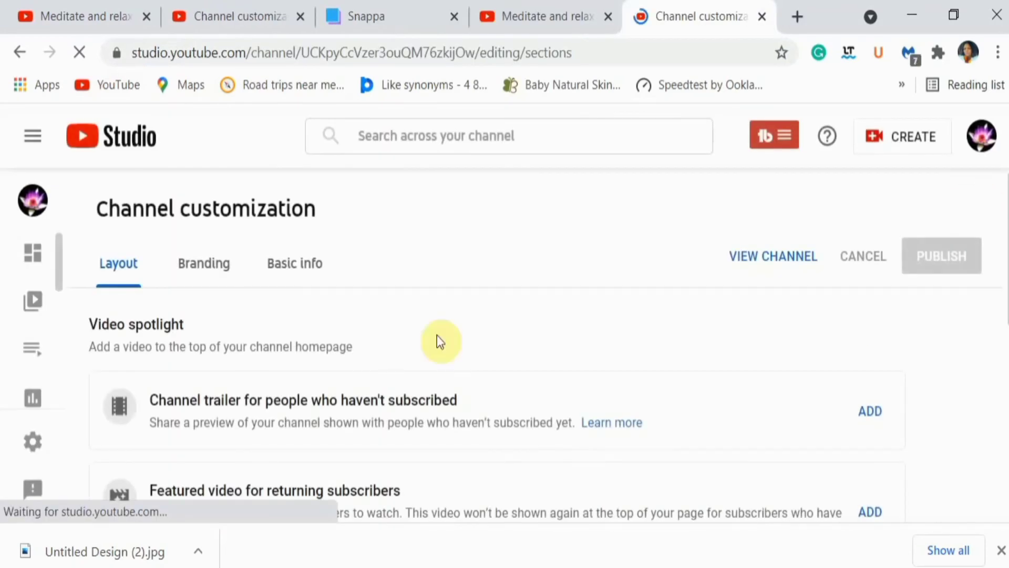
left_click(220, 262)
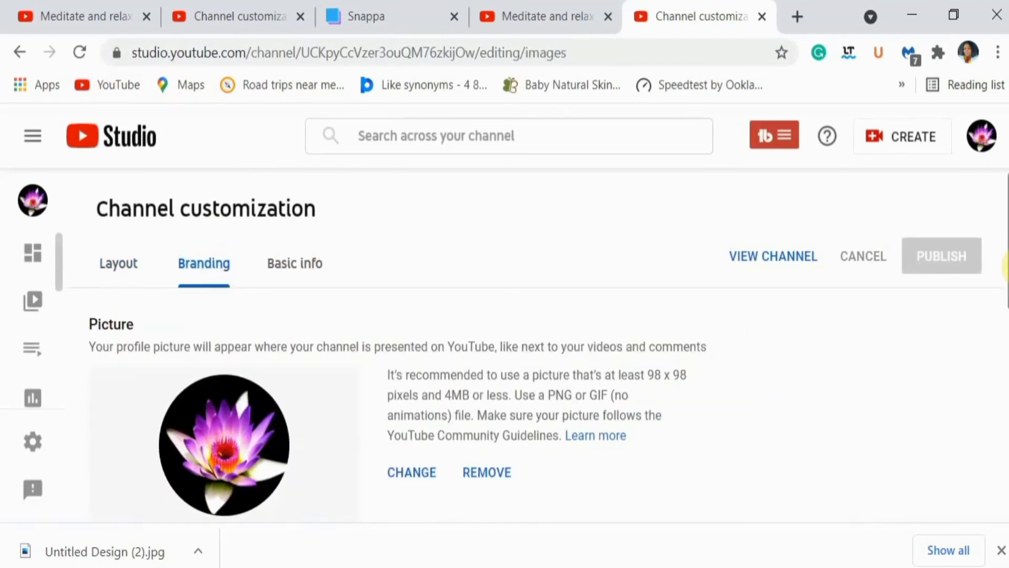
left_click_drag(1002, 259, 1005, 472)
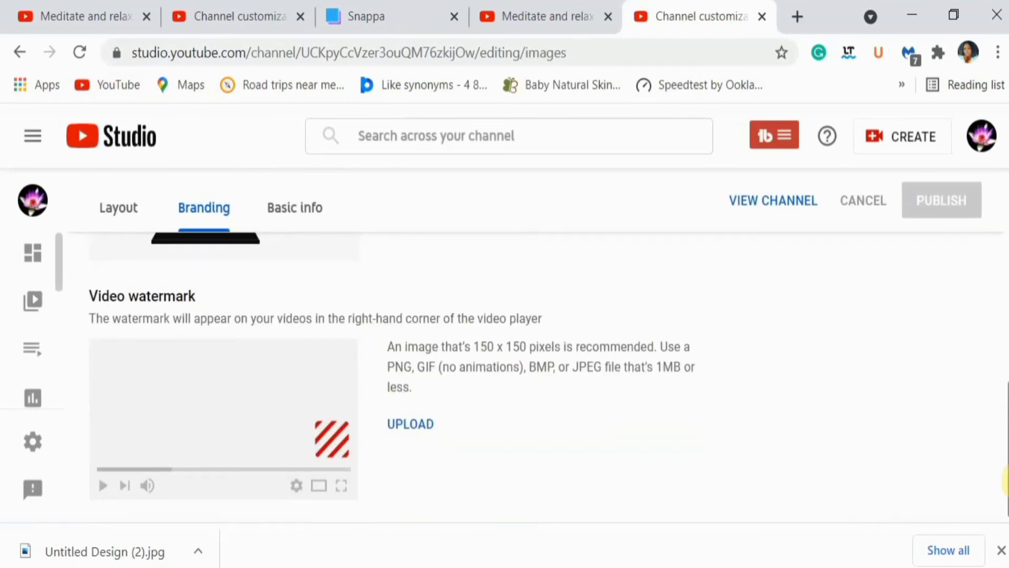
Upload the YOUTUBE WATERMARKS image as the channel's video watermark, accepting the full-image crop
left_click(417, 424)
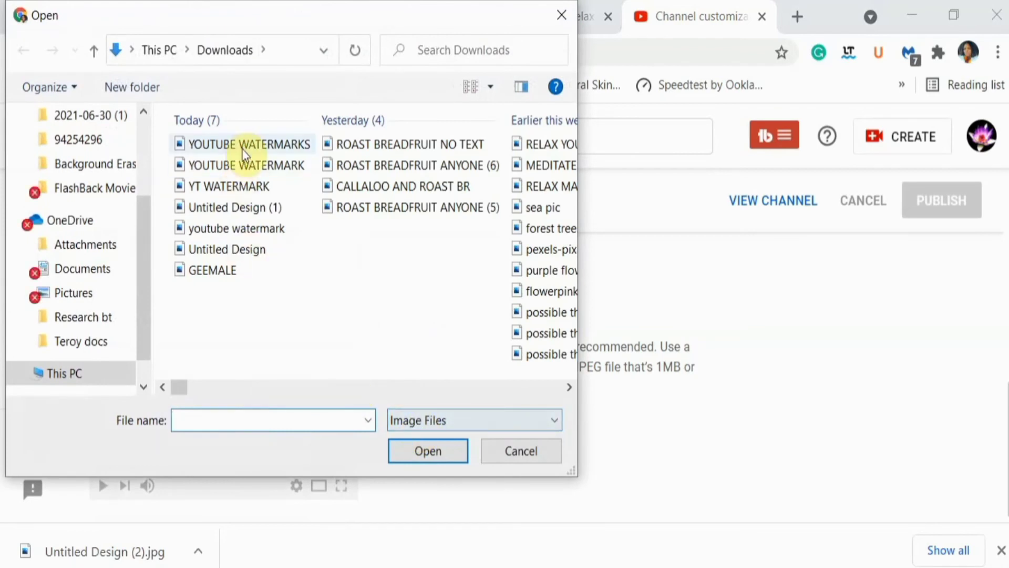
left_click(247, 145)
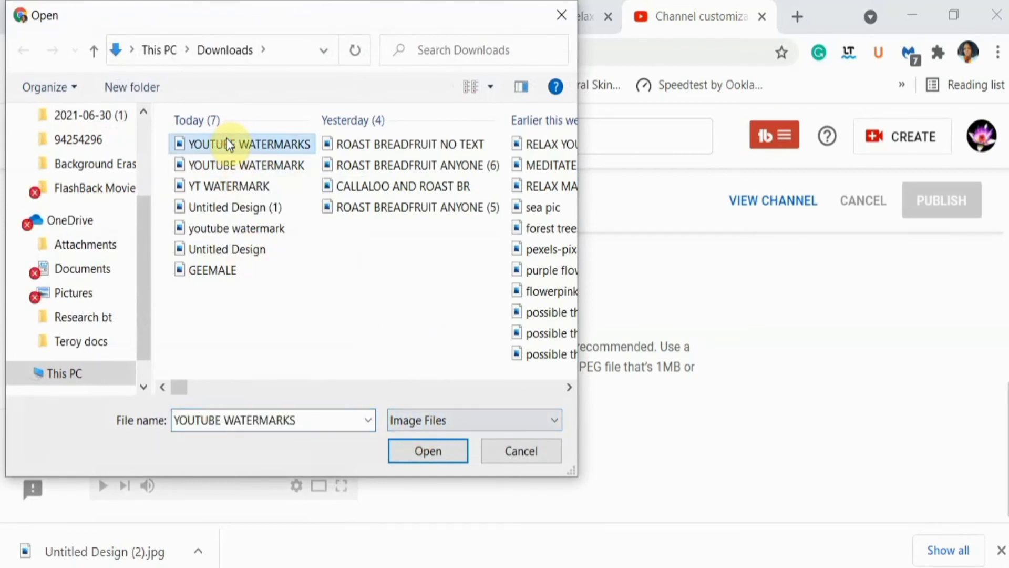
left_click(421, 444)
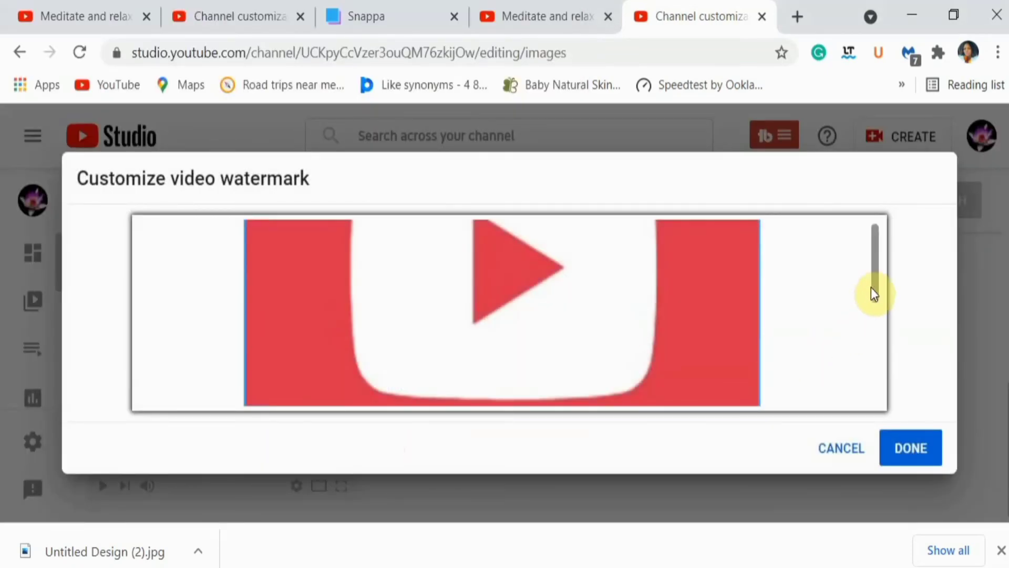
left_click_drag(874, 291, 866, 263)
left_click(904, 432)
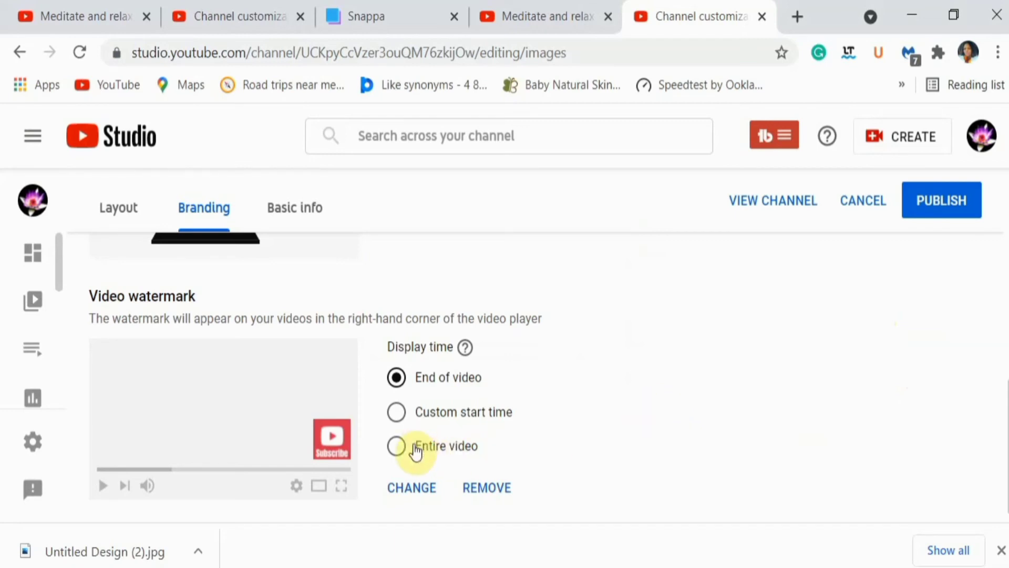
Set the watermark's display time to Entire video and publish the branding changes
left_click(398, 448)
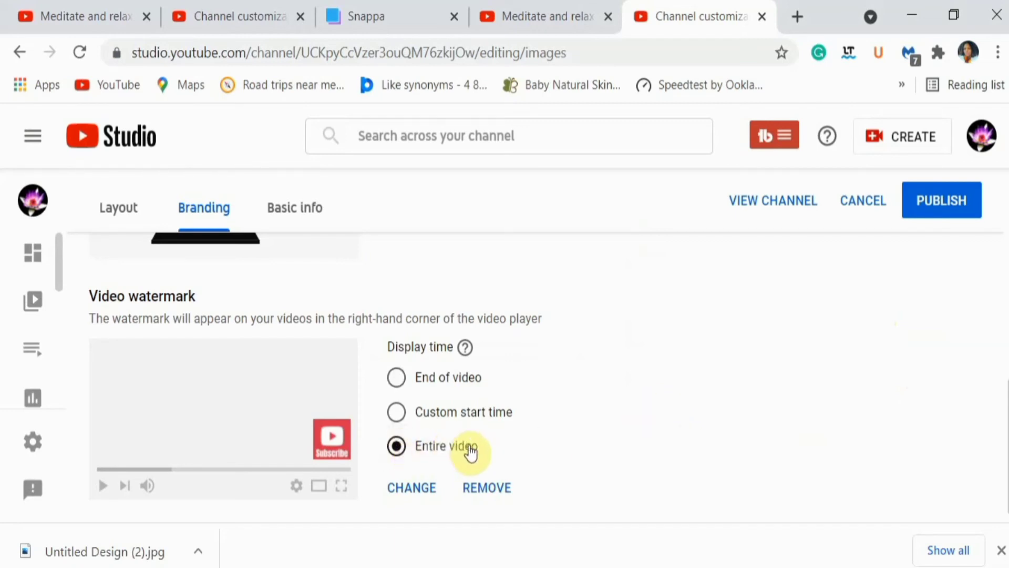
left_click(941, 202)
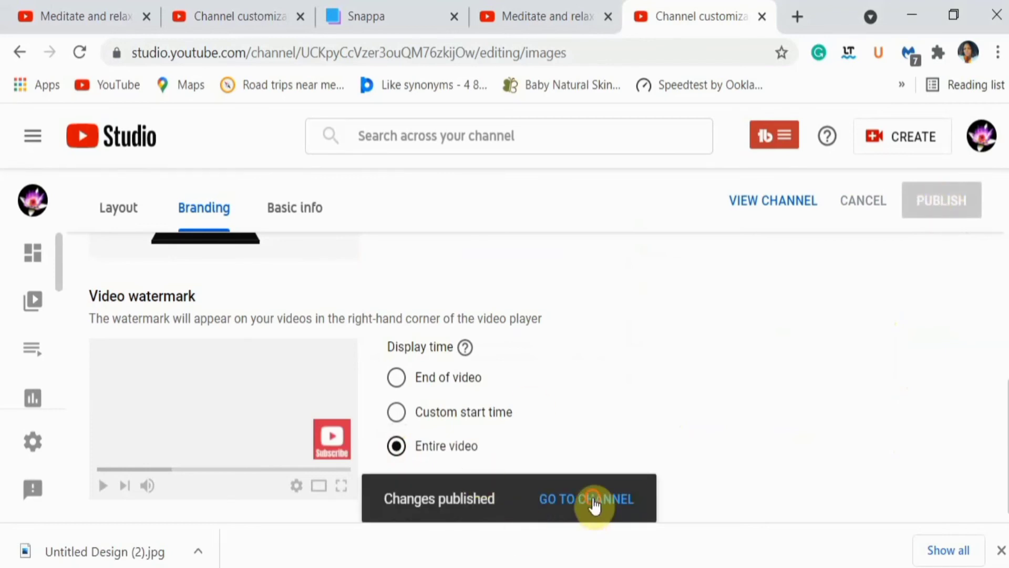
Go to the channel and play one of its videos to check the Subscribe watermark in the player's corner
left_click(593, 504)
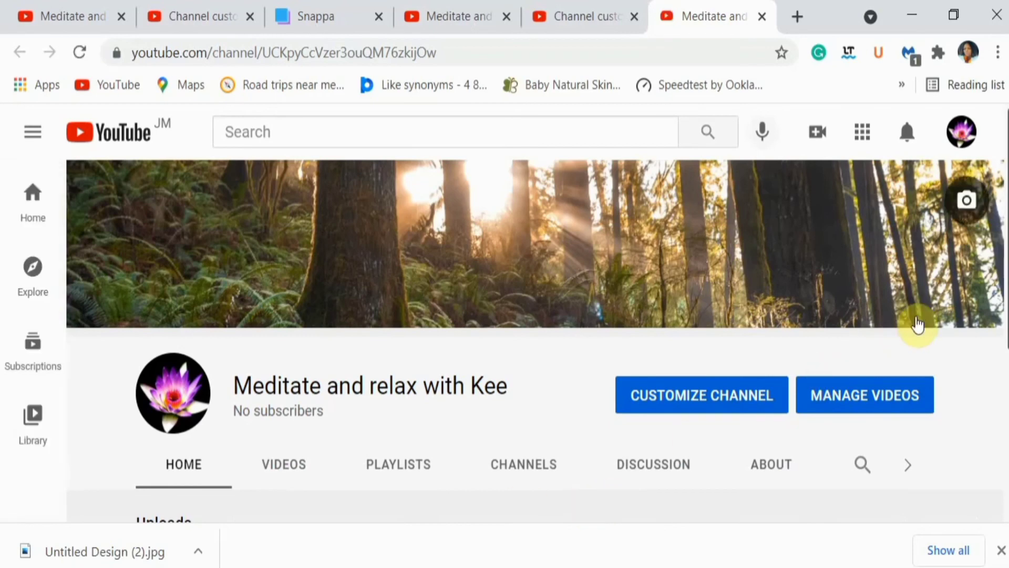
left_click(283, 475)
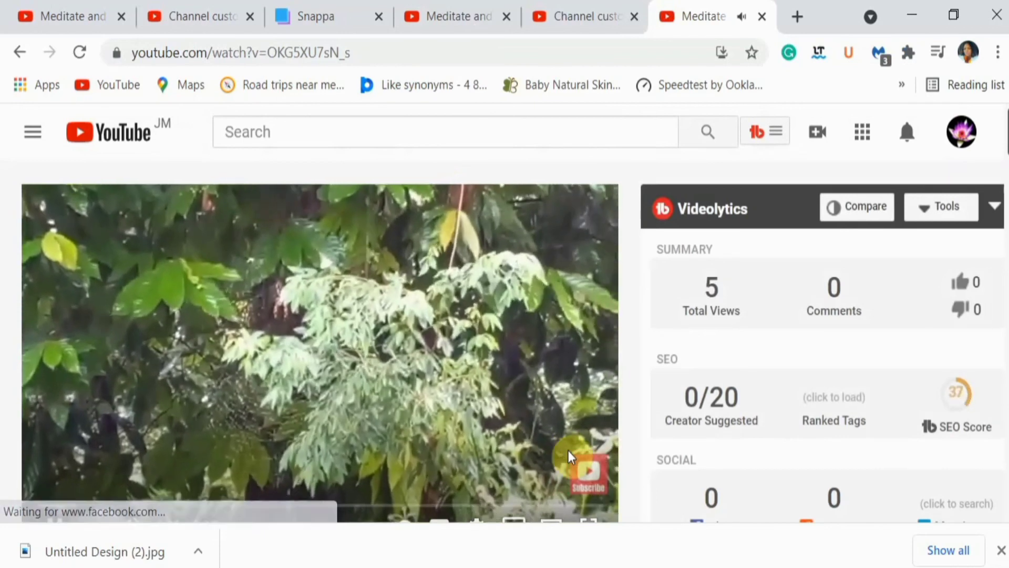
mouse_move(589, 472)
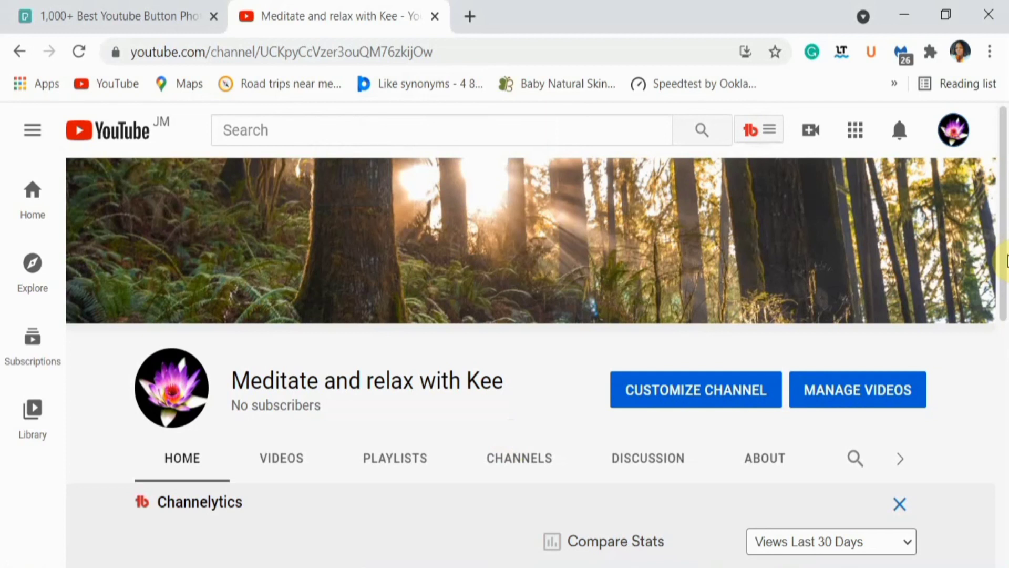
left_click_drag(1005, 281, 1005, 515)
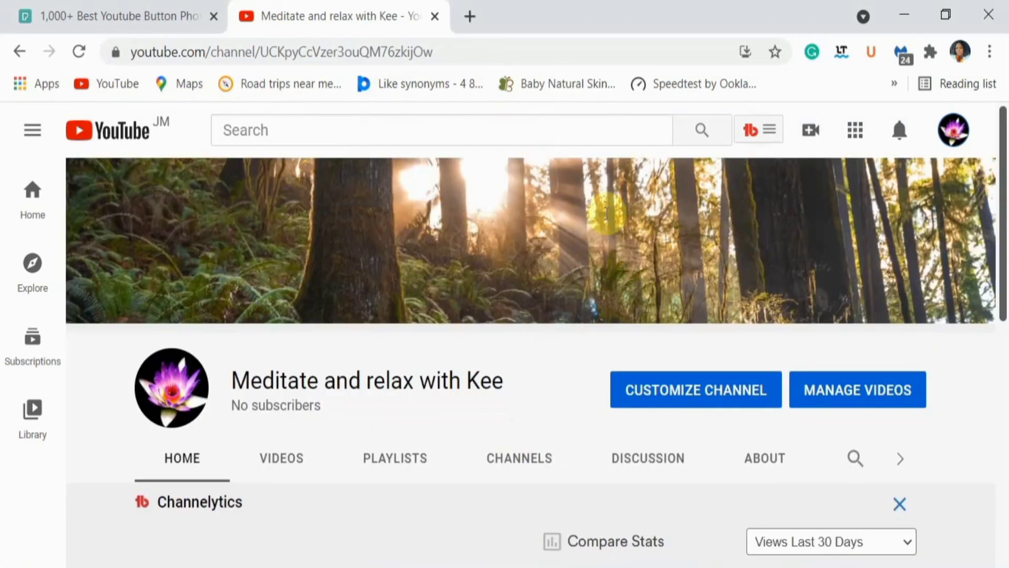